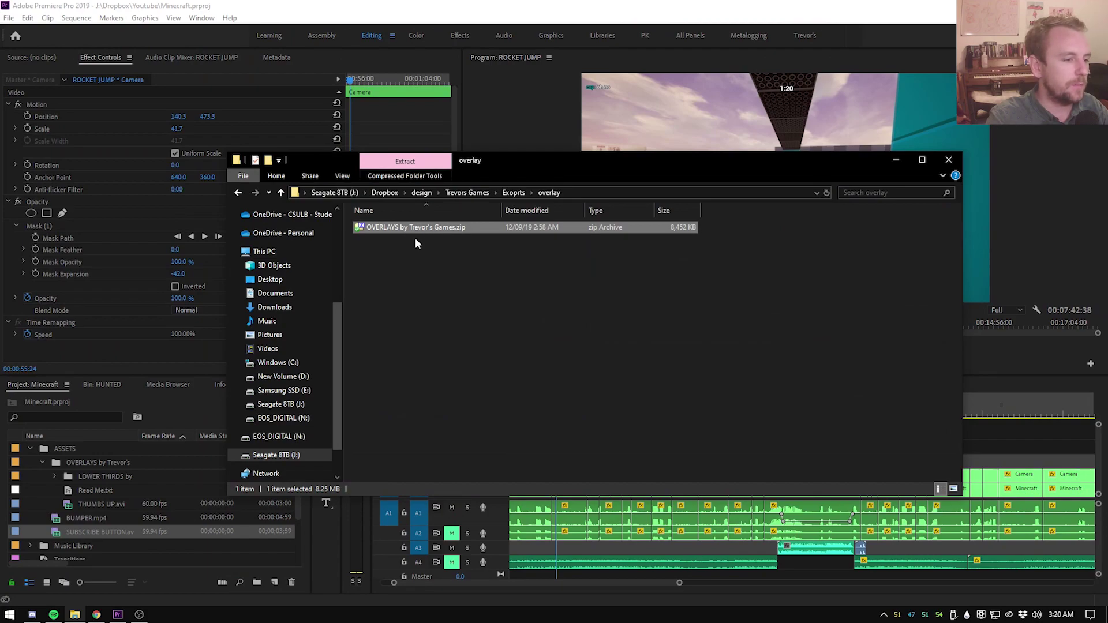
Extract the overlay zip with 7-Zip into the OVERLAYS by Trevor's Games folder and glance at Read Me.txt
click(427, 235)
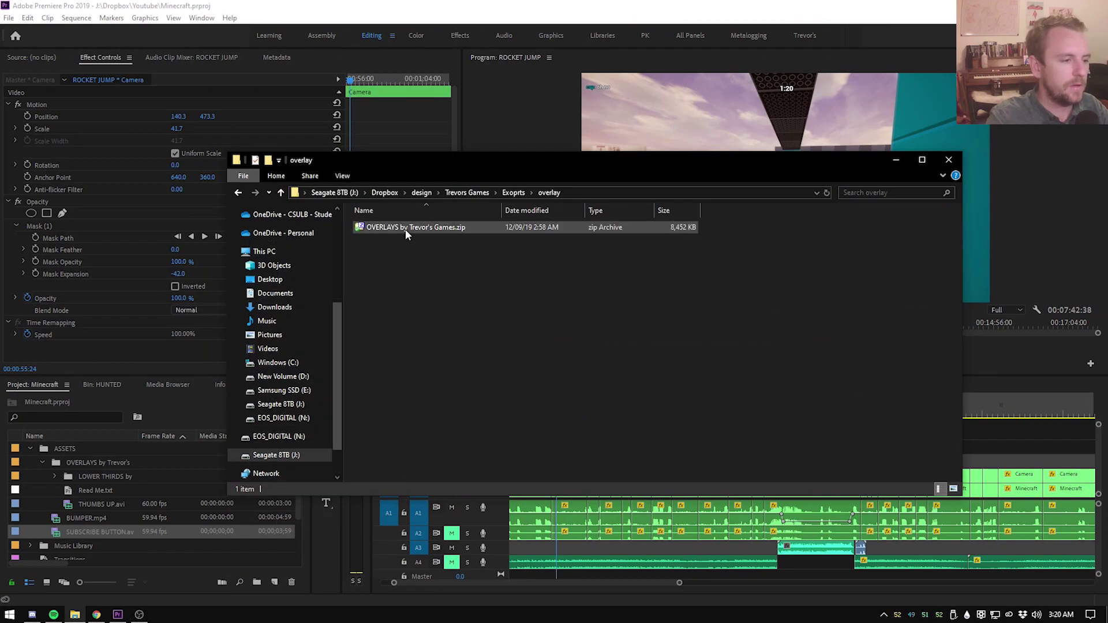
right_click(405, 229)
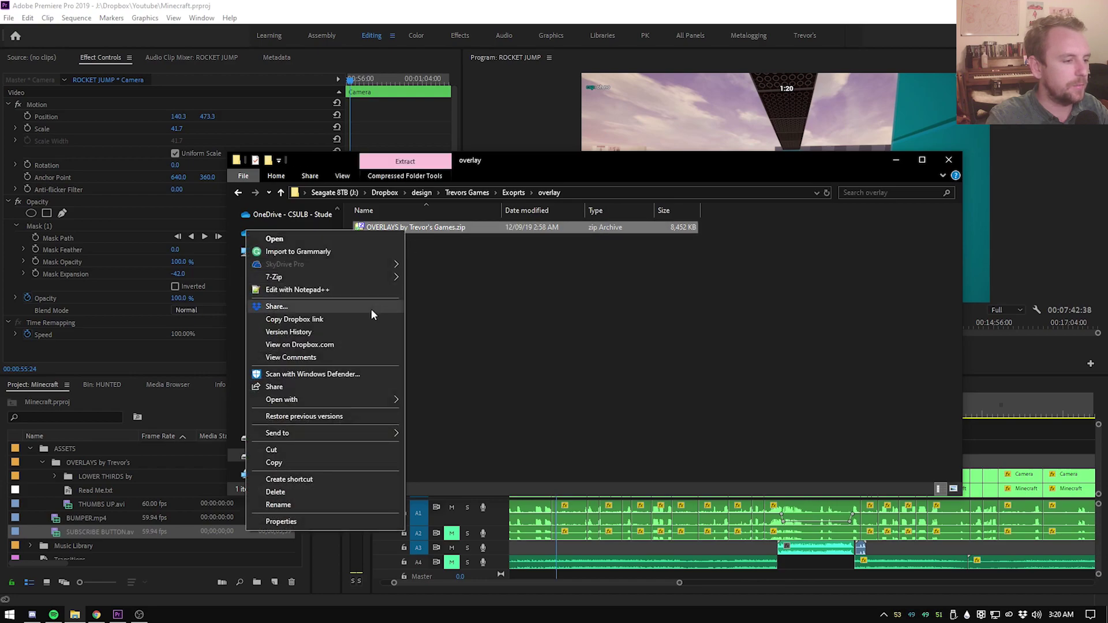
mouse_move(382, 280)
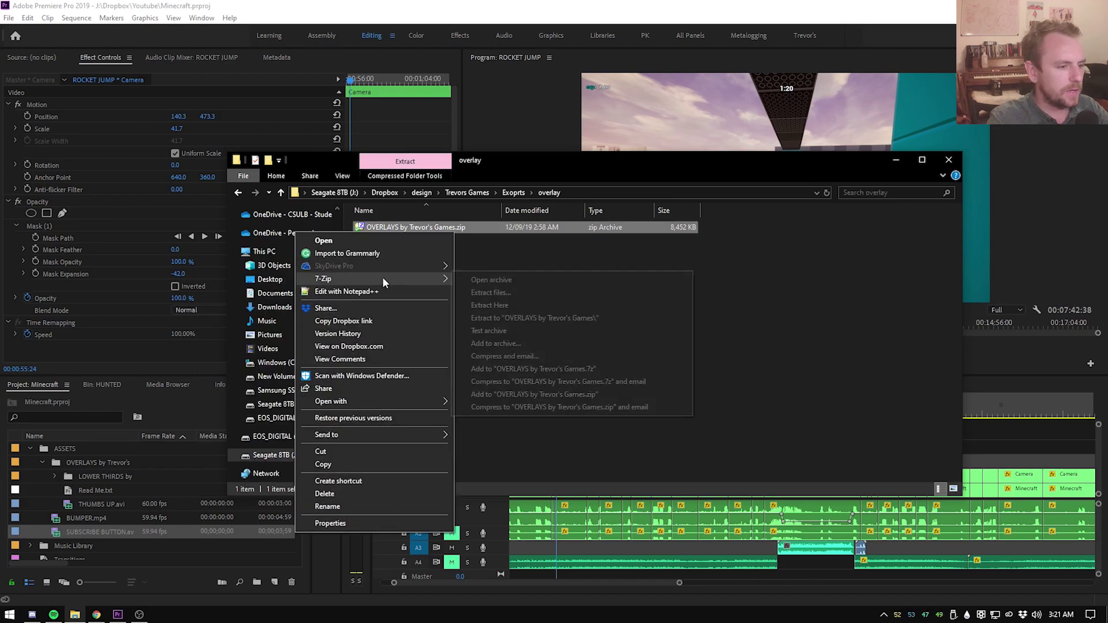
click(500, 292)
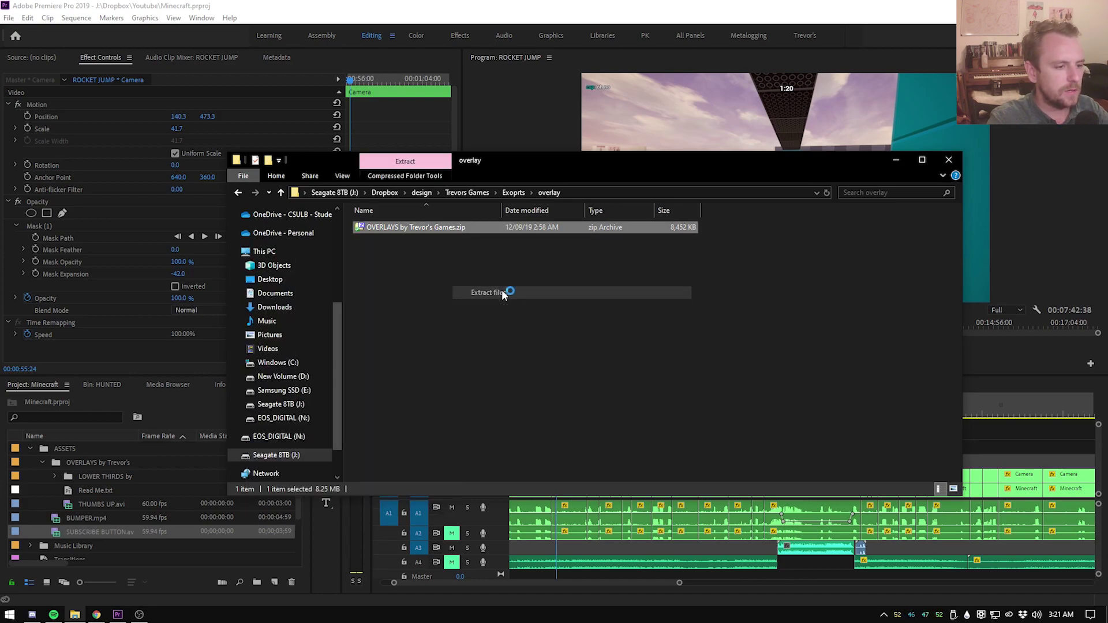
click(522, 362)
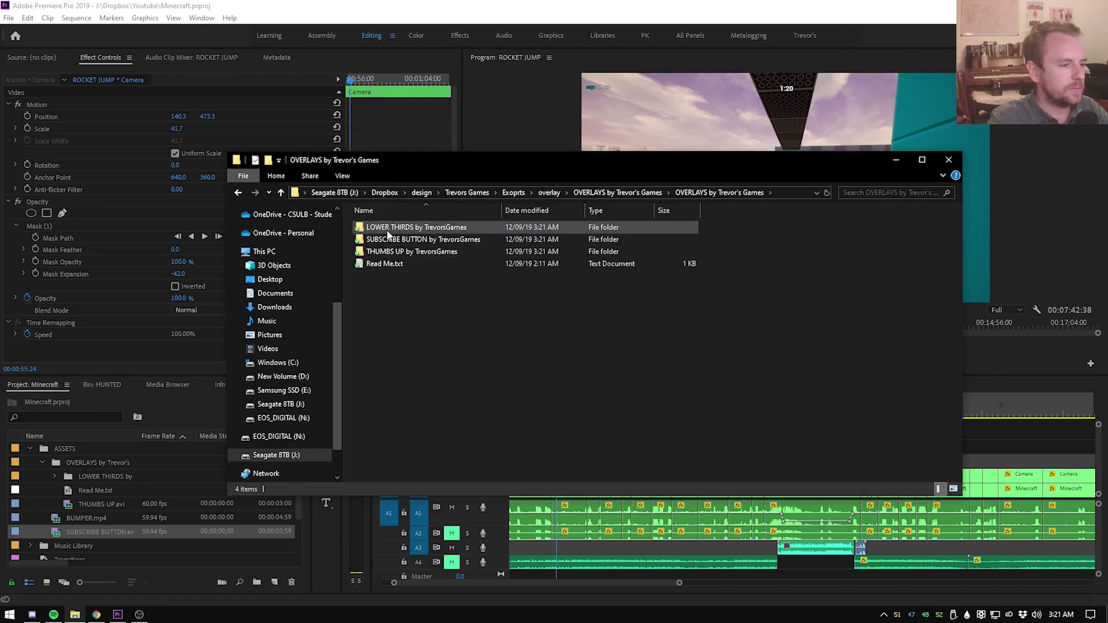
double_click(405, 266)
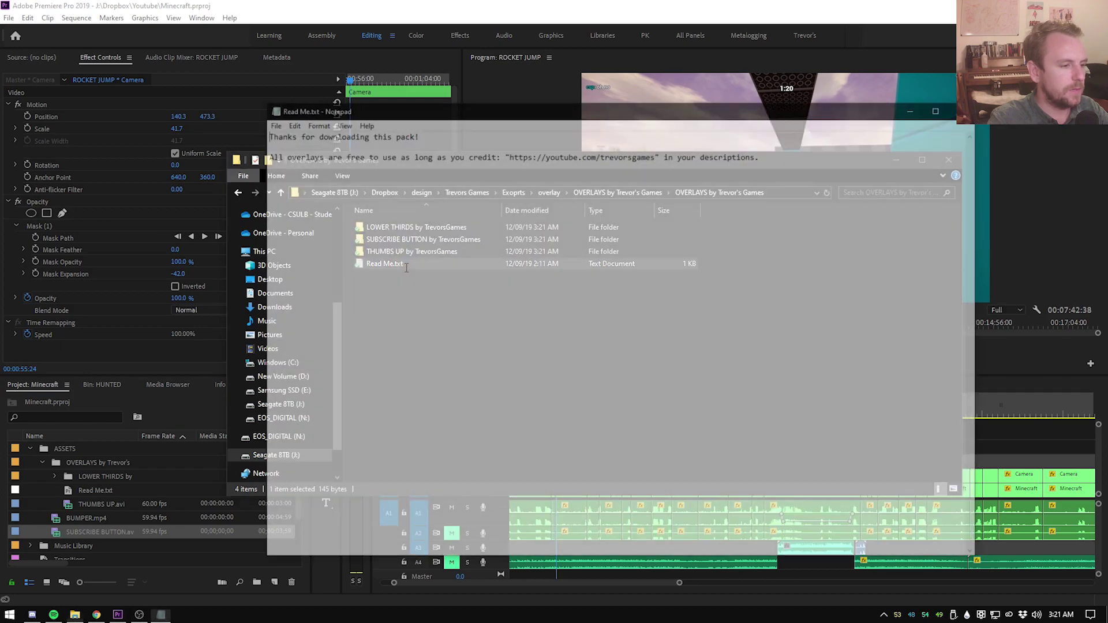
key(alt+F4)
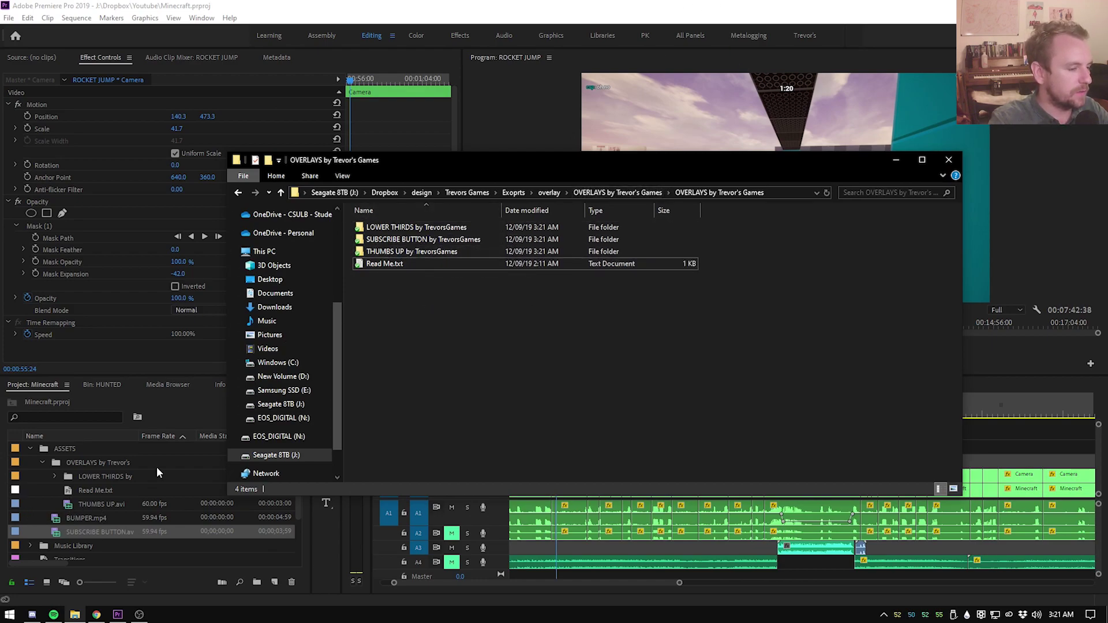
Back in Premiere, place THUMBS UP.avi on track V3 at the playhead above the Camera clip
click(895, 160)
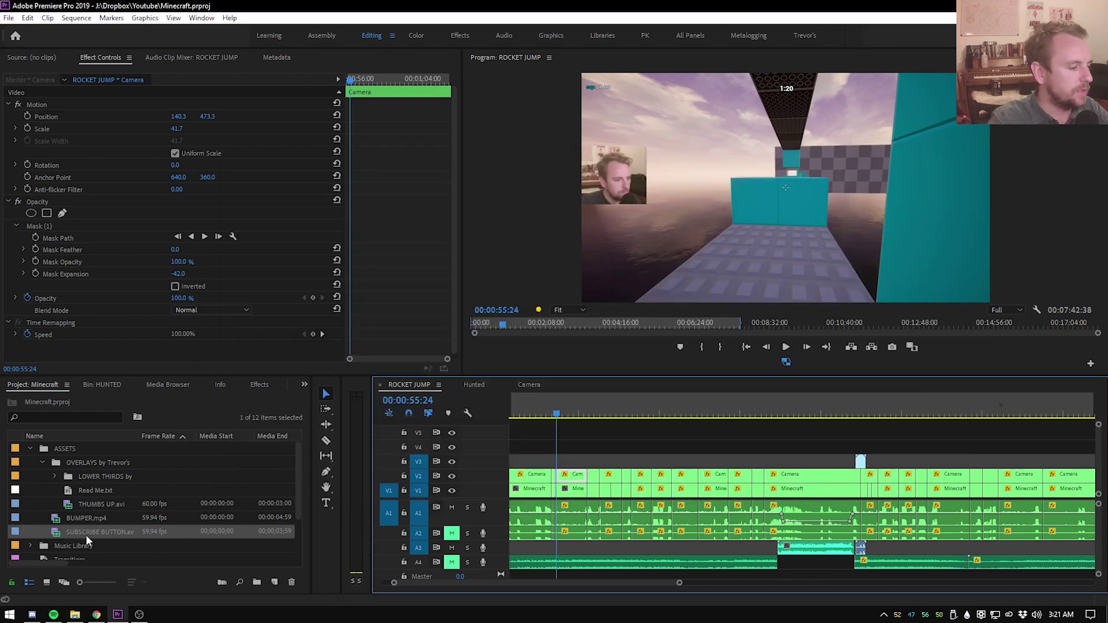
click(89, 508)
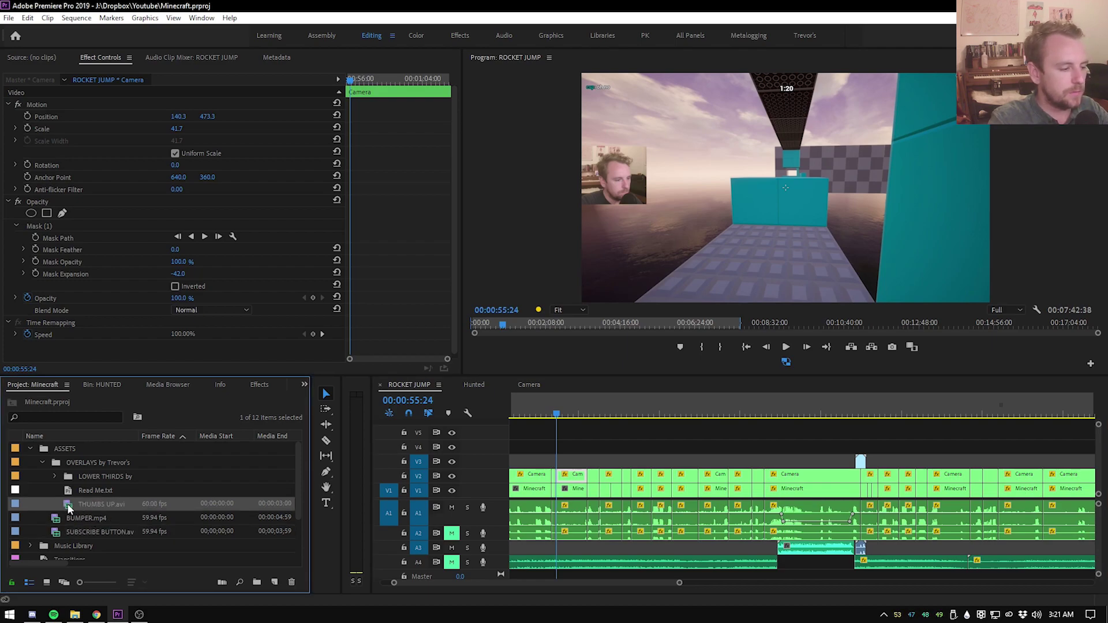
drag(68, 507, 561, 464)
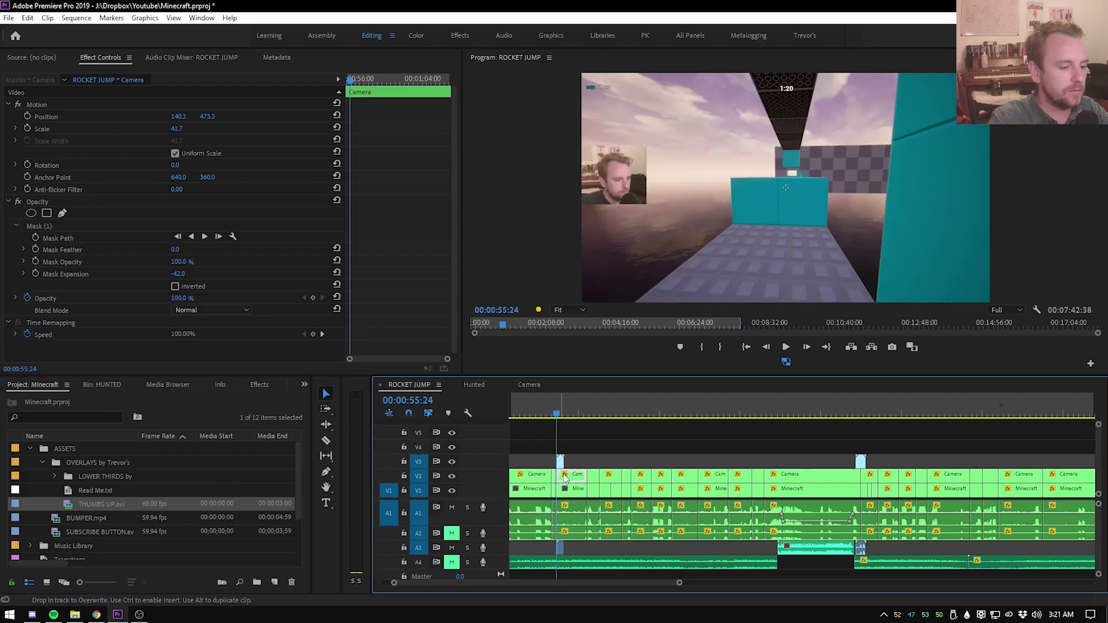
click(561, 548)
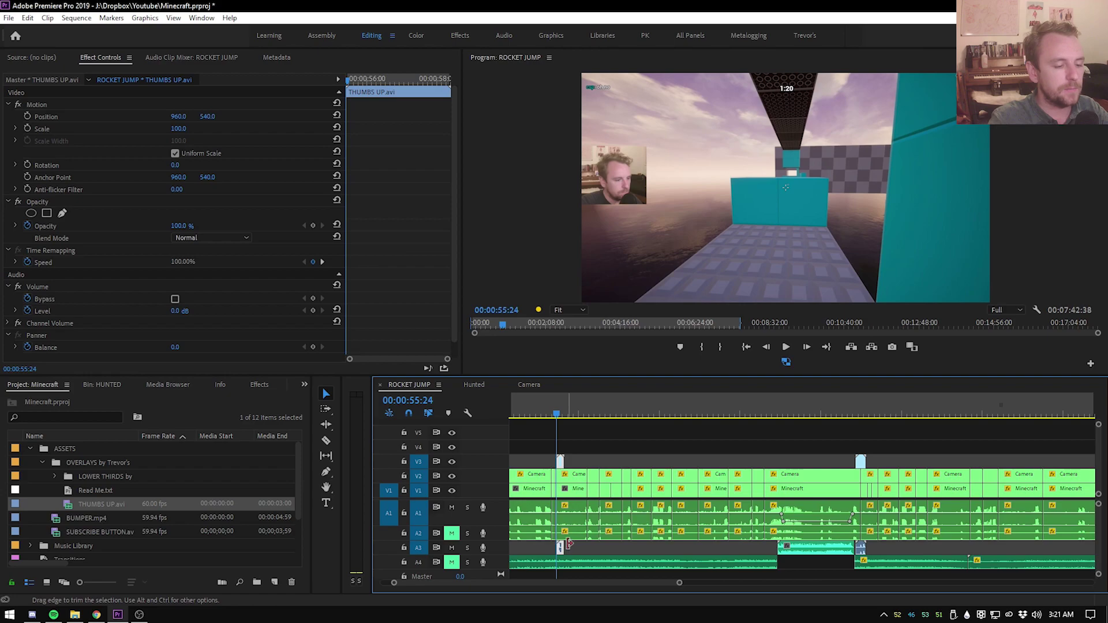
Set the thumbs-up overlay's Scale to 85 in Effect Controls
click(575, 473)
key(space)
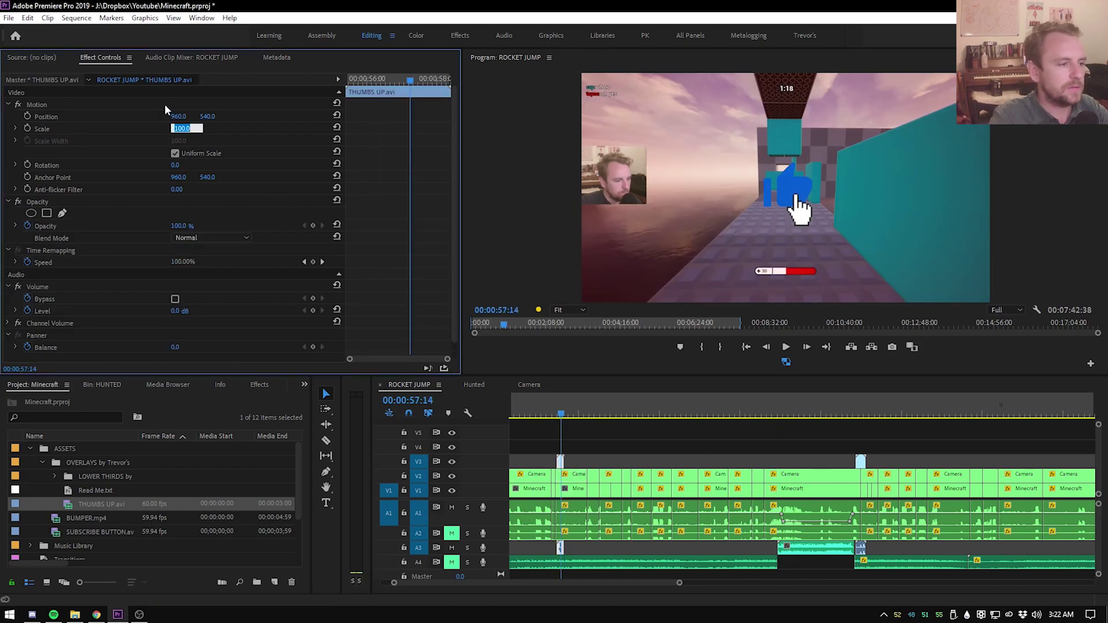
click(144, 128)
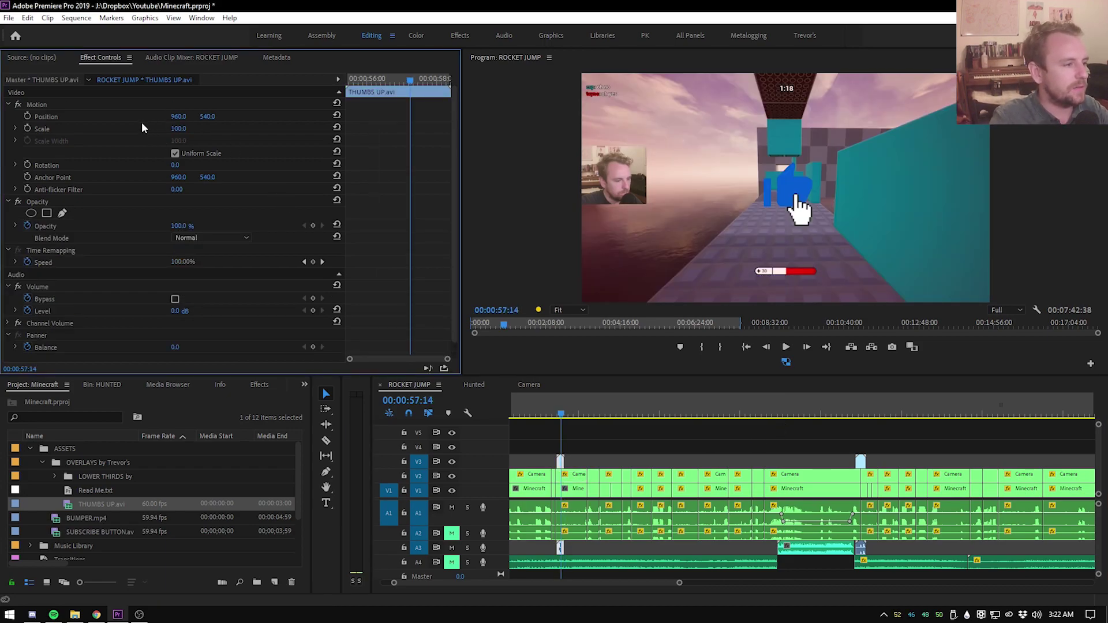
click(180, 127)
text(85)
key(Return)
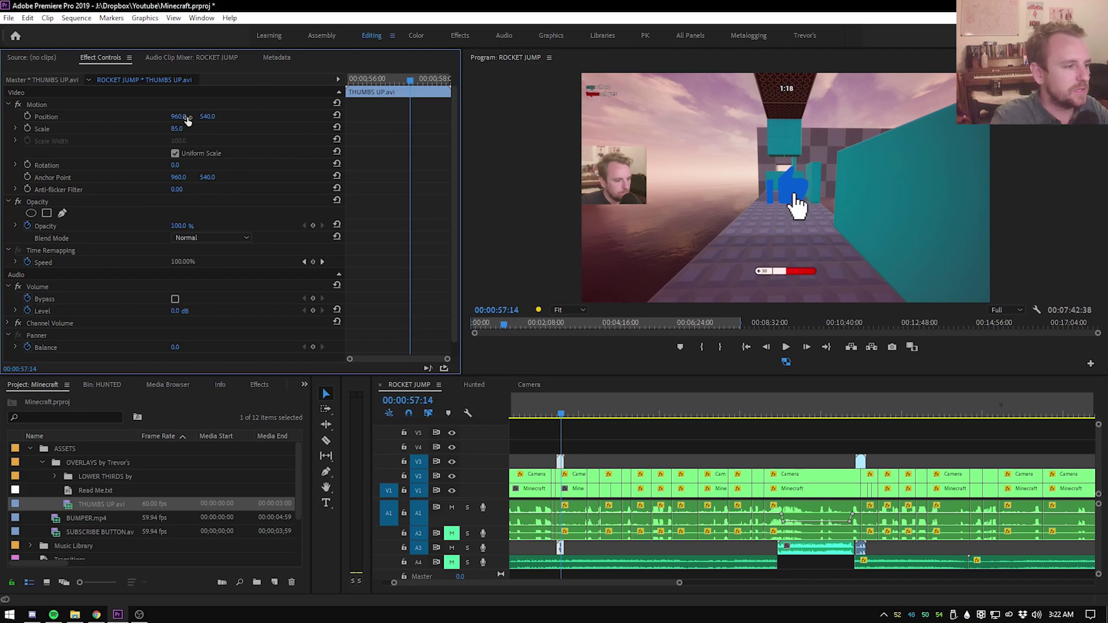
Move the thumbs-up overlay into the frame's lower-left corner, around 176.8, 852.8
double_click(797, 199)
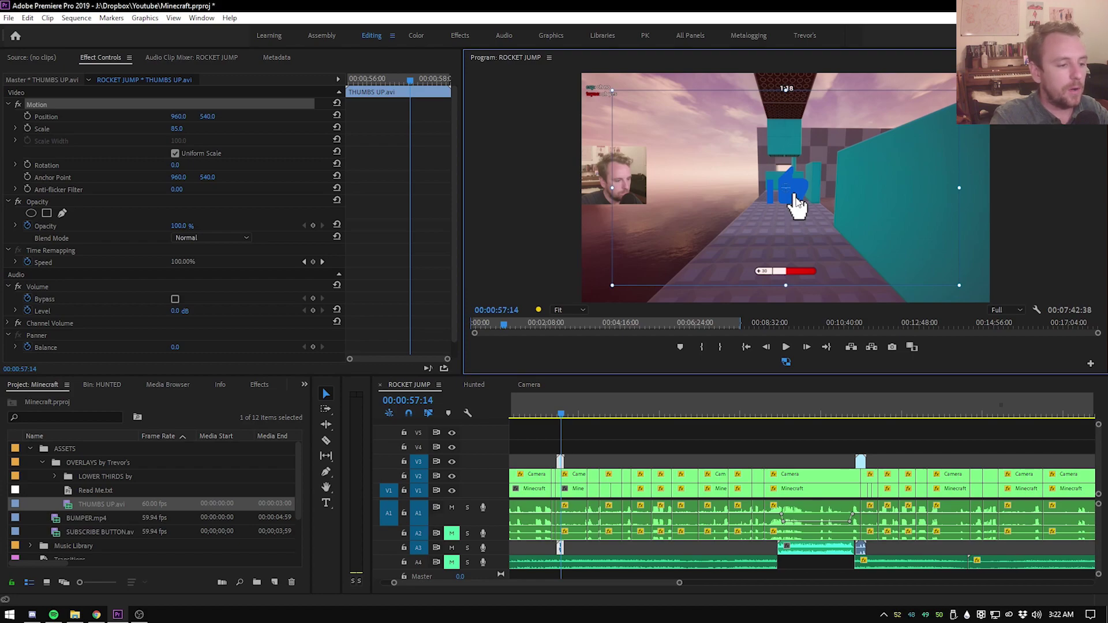
drag(796, 192, 634, 249)
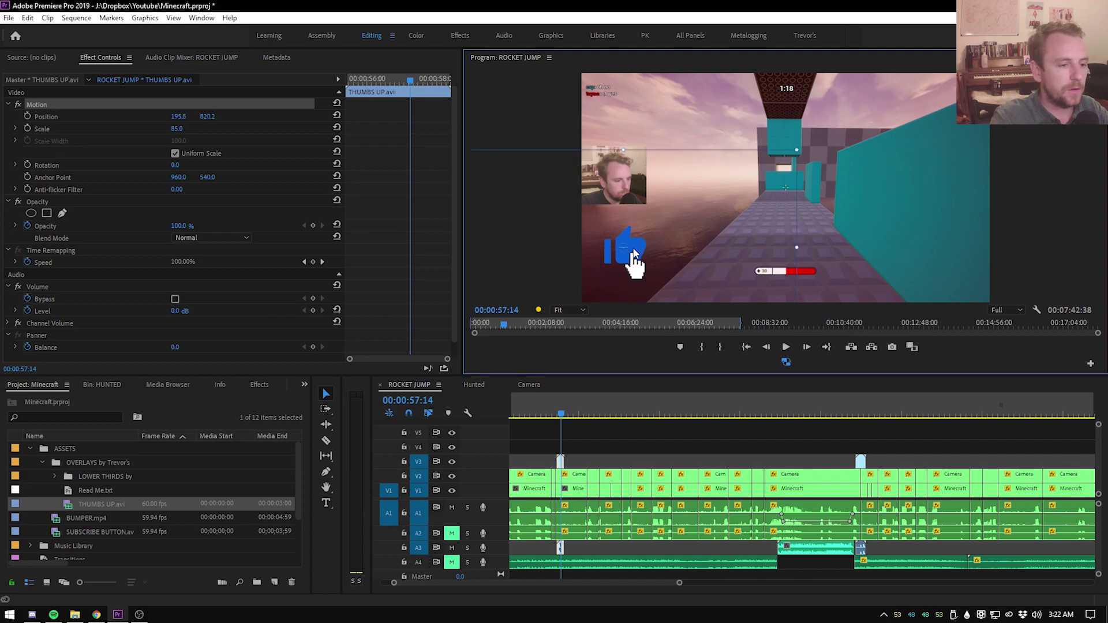
drag(563, 420, 563, 413)
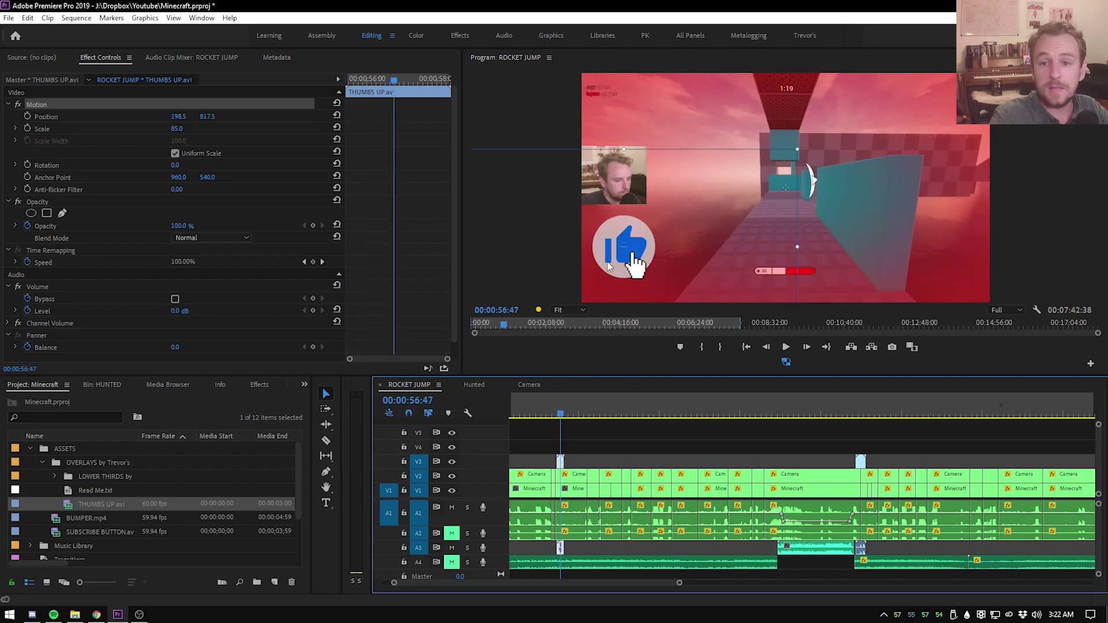
drag(637, 258, 621, 270)
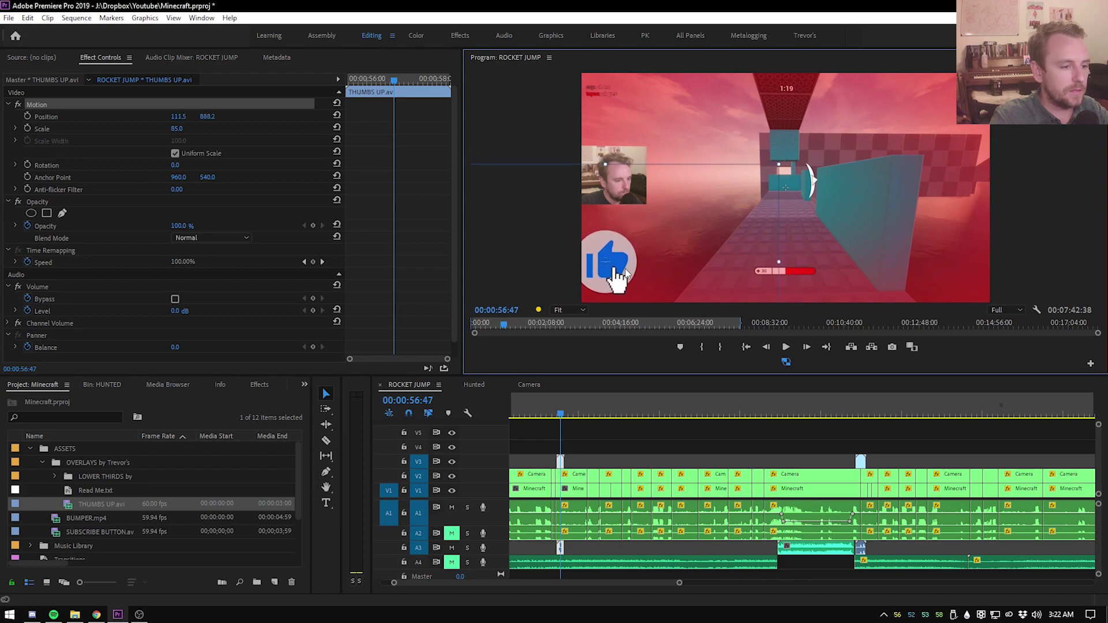
click(563, 413)
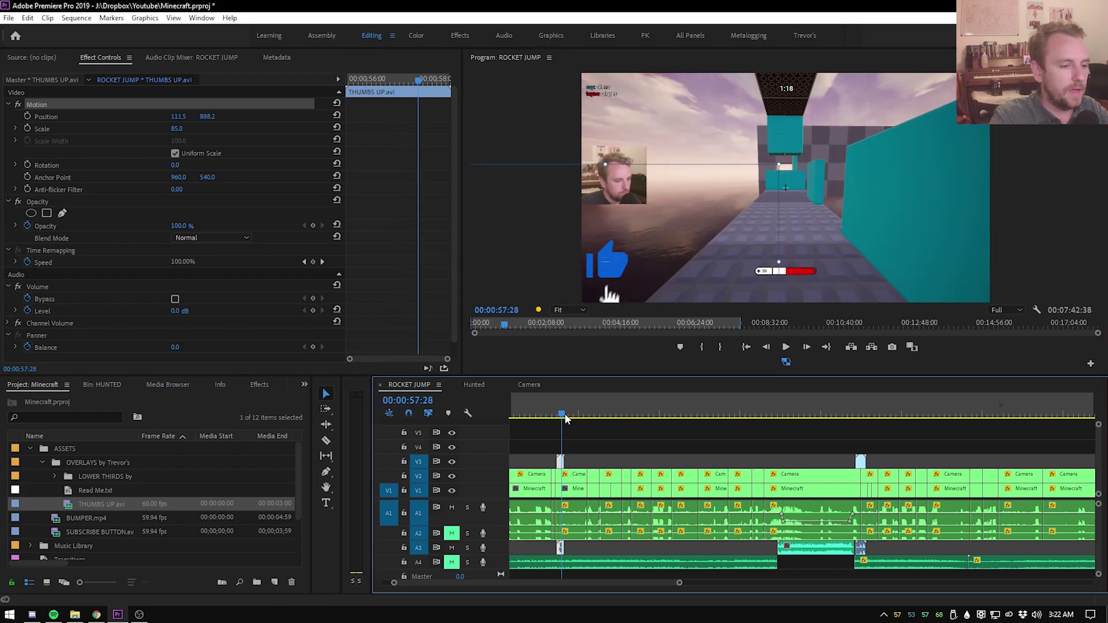
click(563, 413)
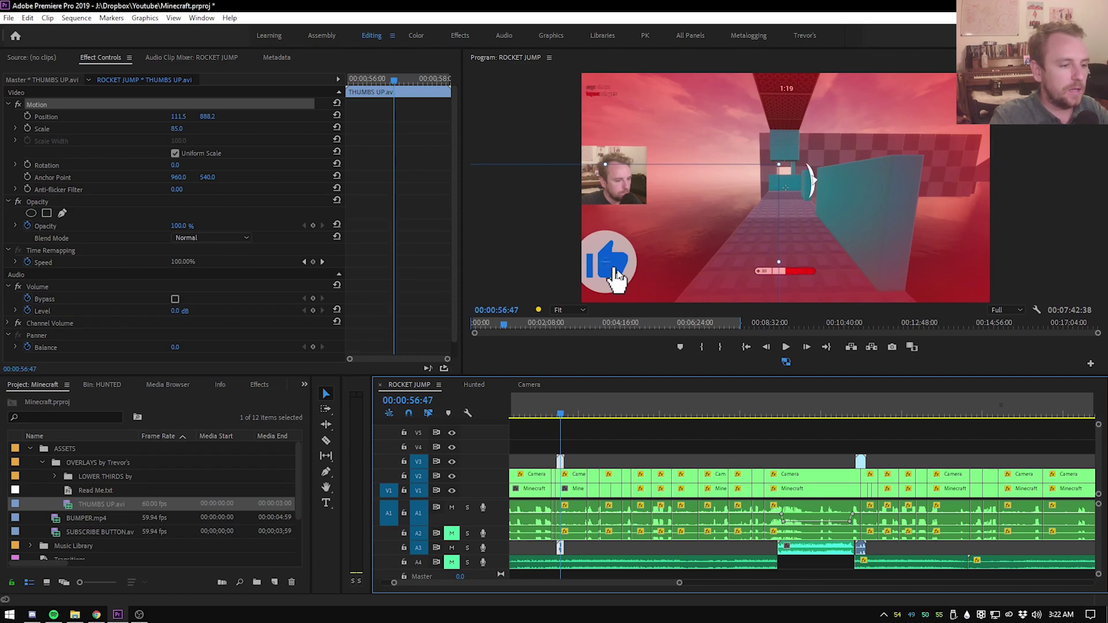
drag(625, 266, 640, 258)
click(555, 411)
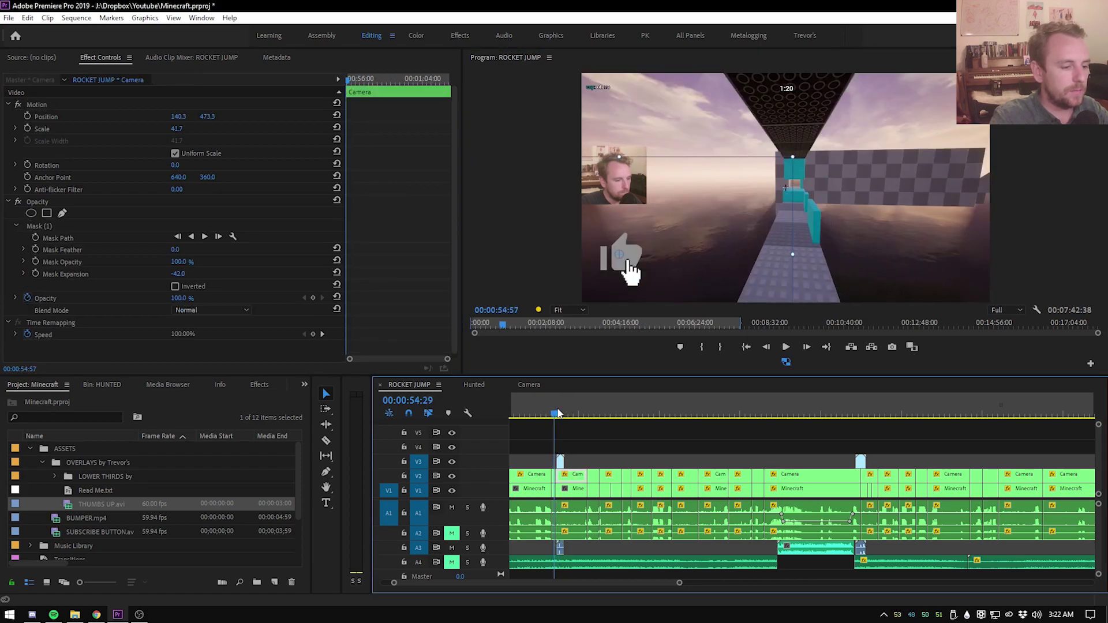
Preview the thumbs-up overlay with the Program monitor maximized, then reselect the V3 clip
key(grave)
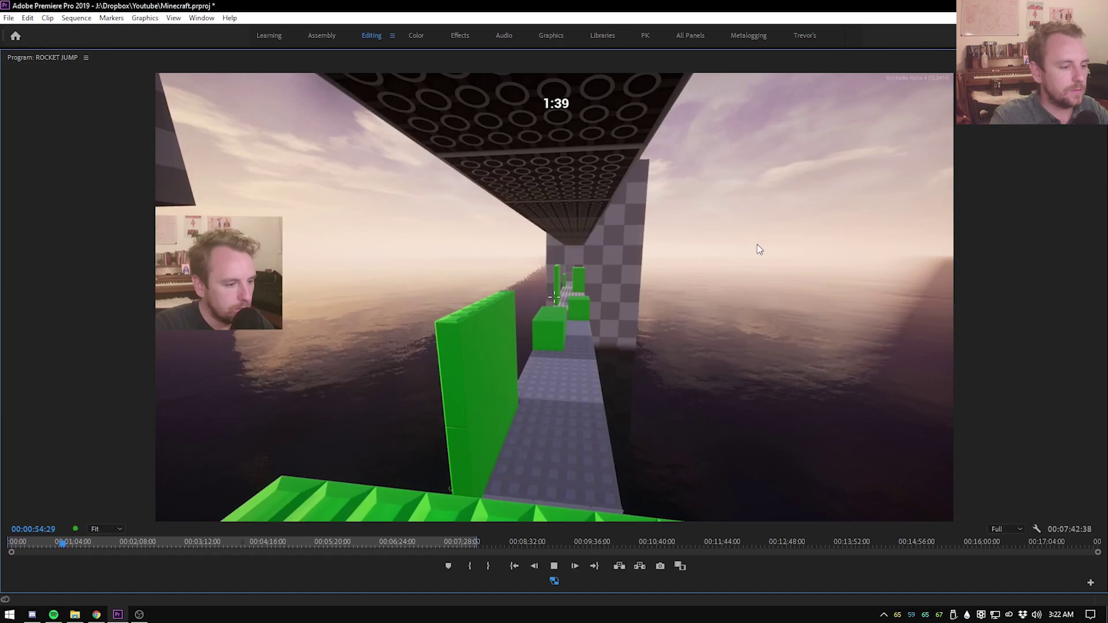
key(space)
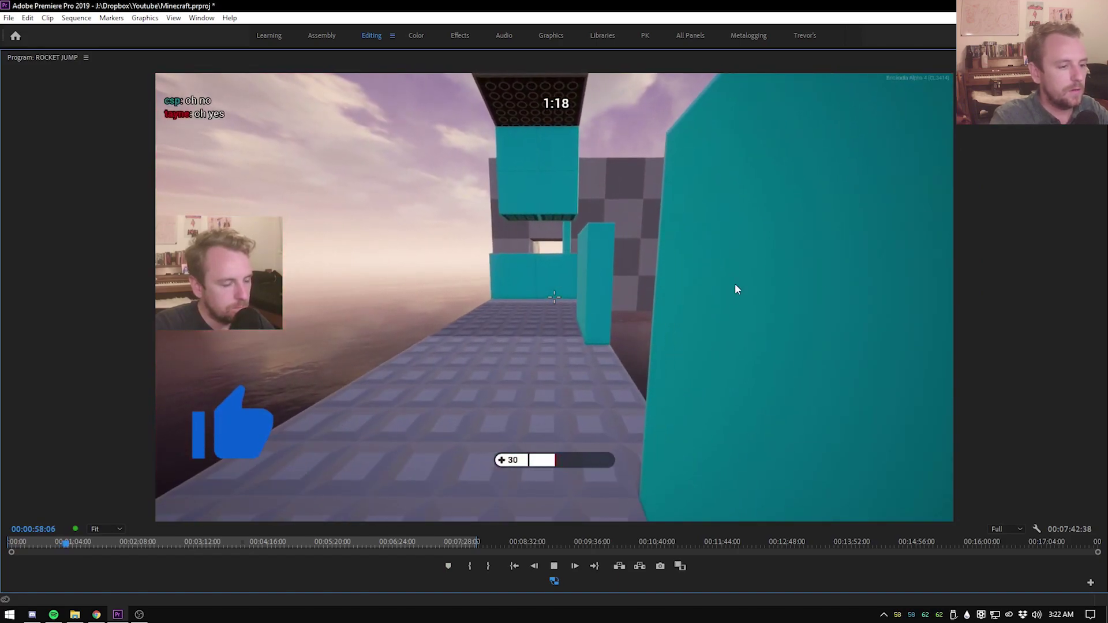
key(grave)
key(space)
click(555, 413)
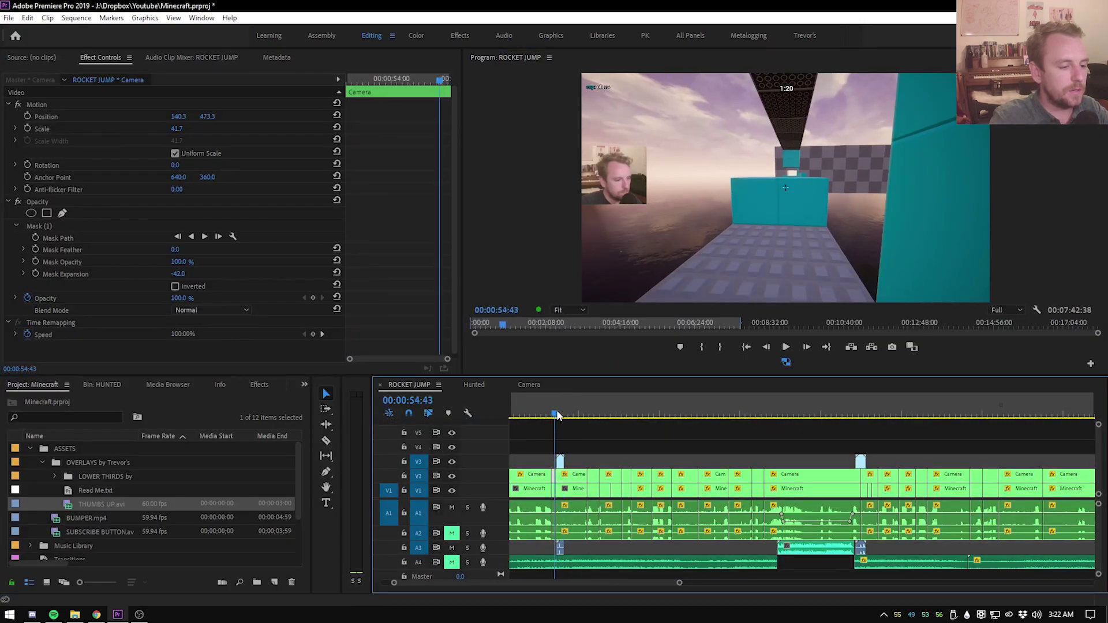
click(561, 462)
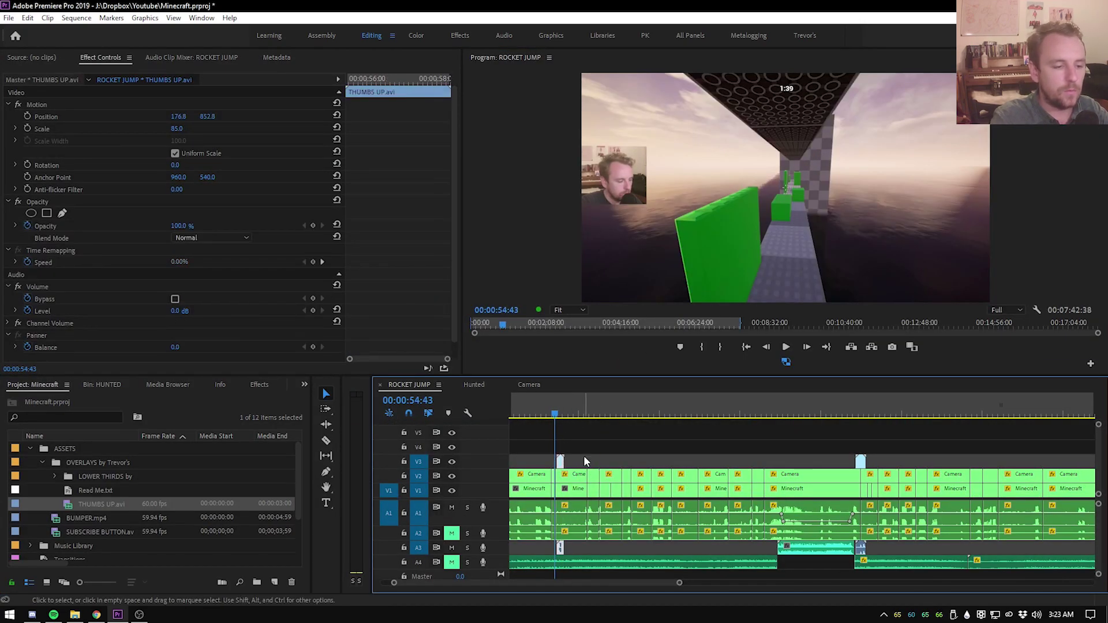
key(Delete)
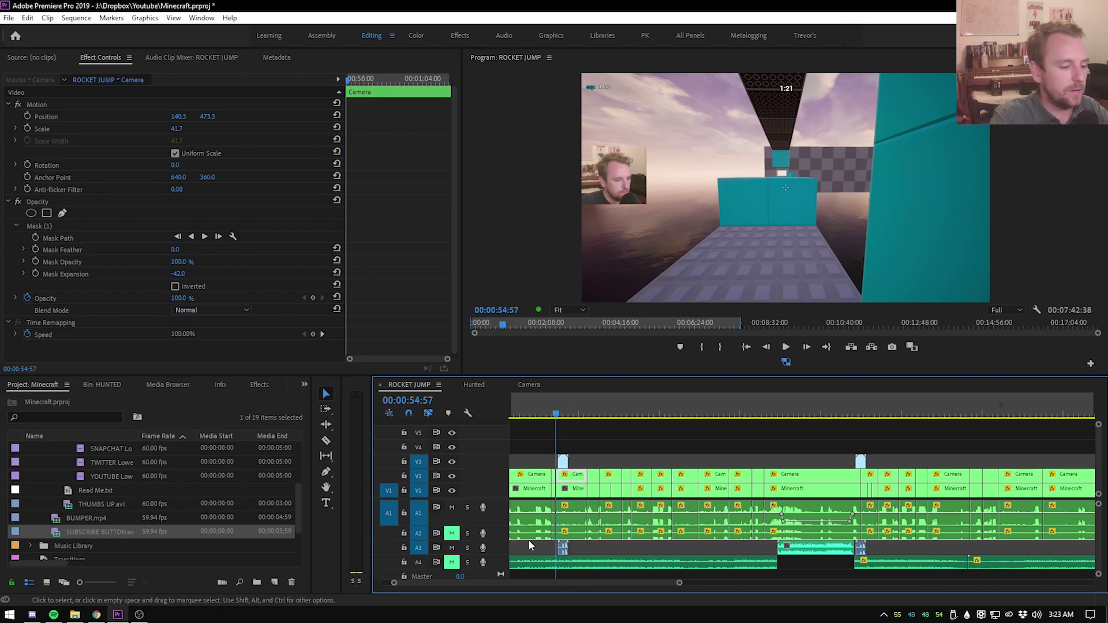
click(558, 415)
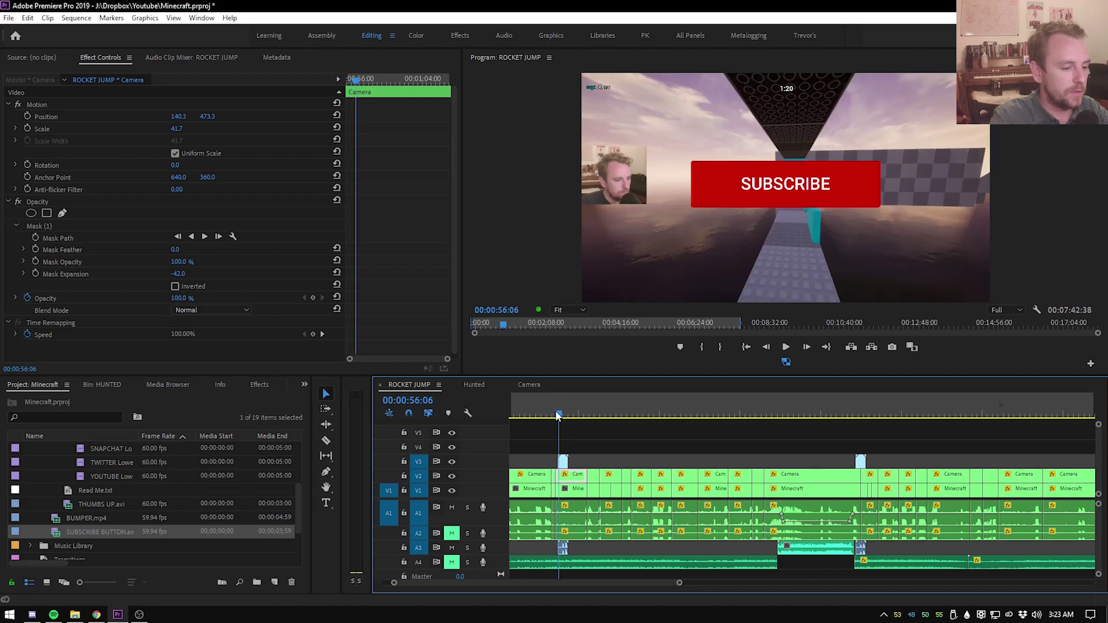
key(space)
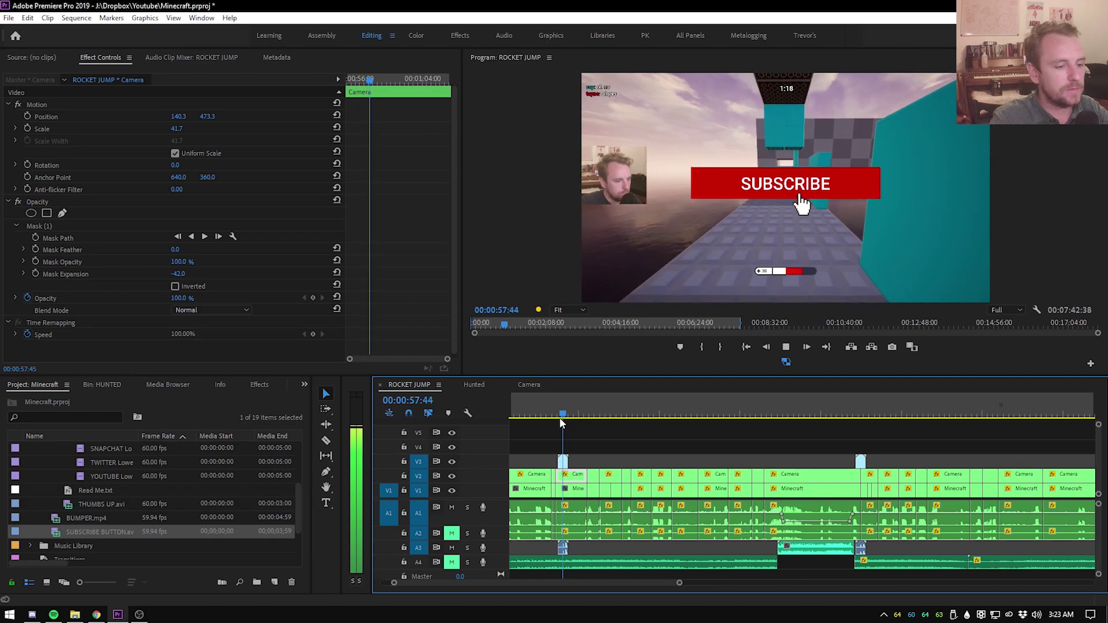
key(space)
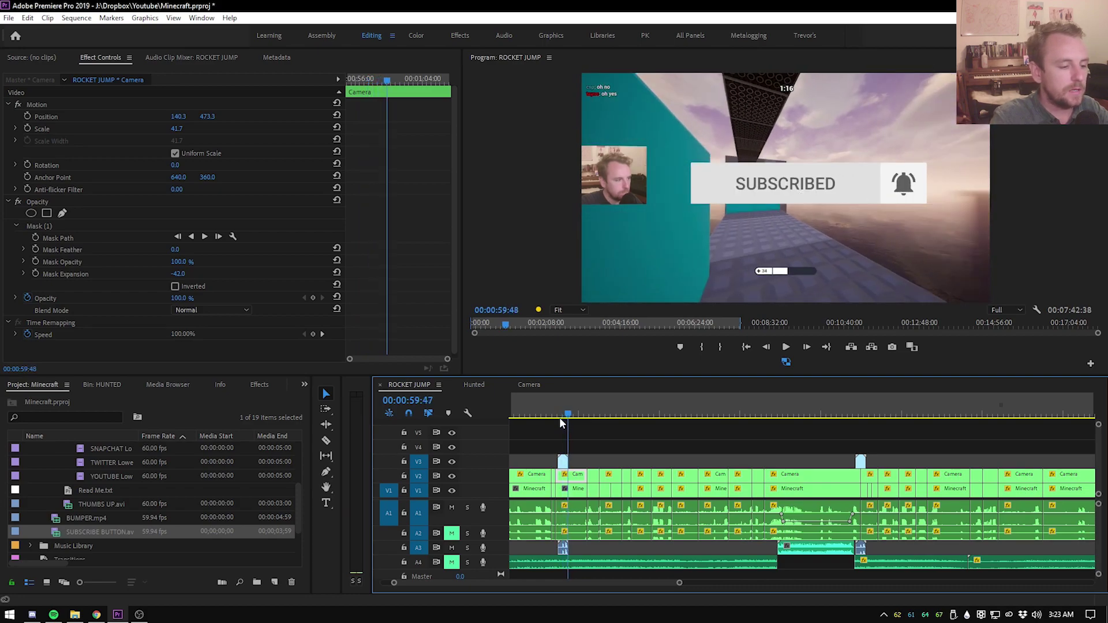
drag(559, 415, 554, 415)
click(562, 462)
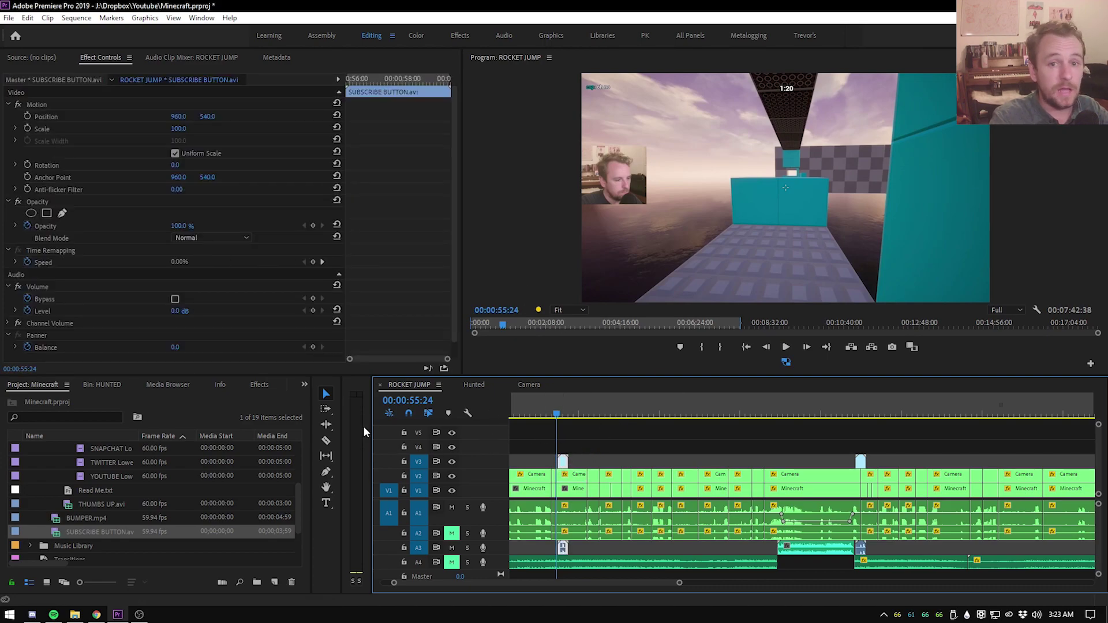
Set the Subscribe overlay's Scale to 65
click(561, 414)
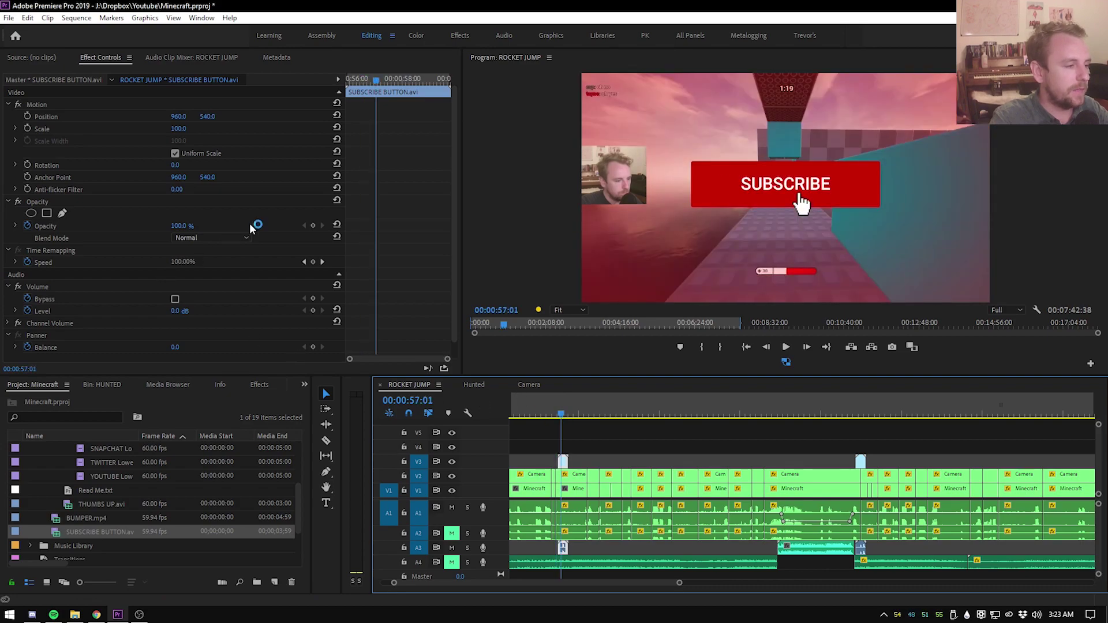
click(185, 130)
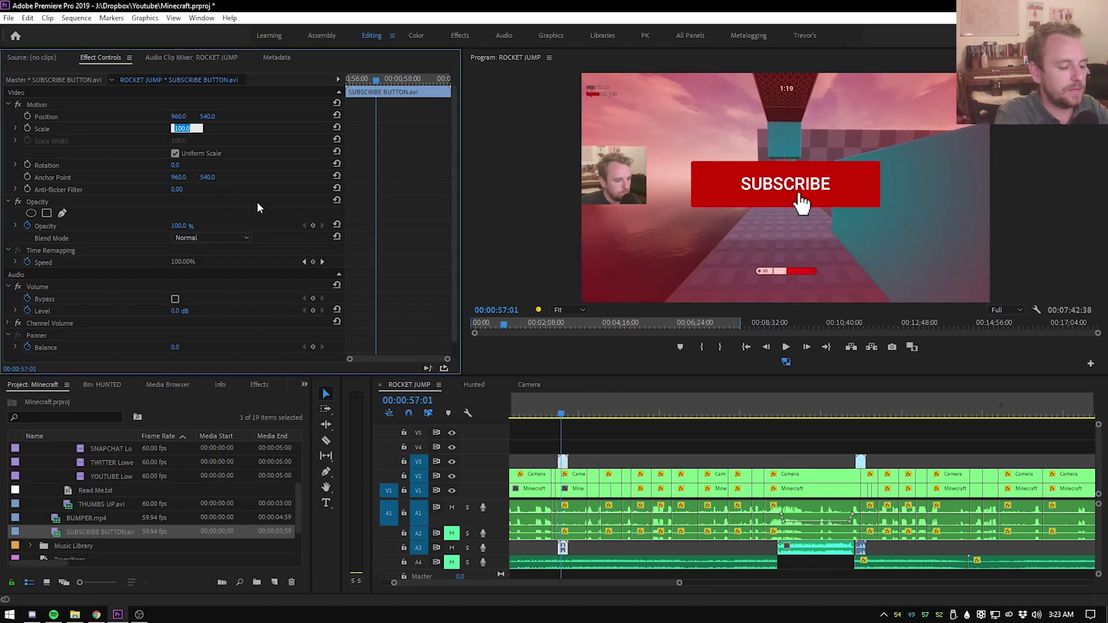
text(65)
key(Return)
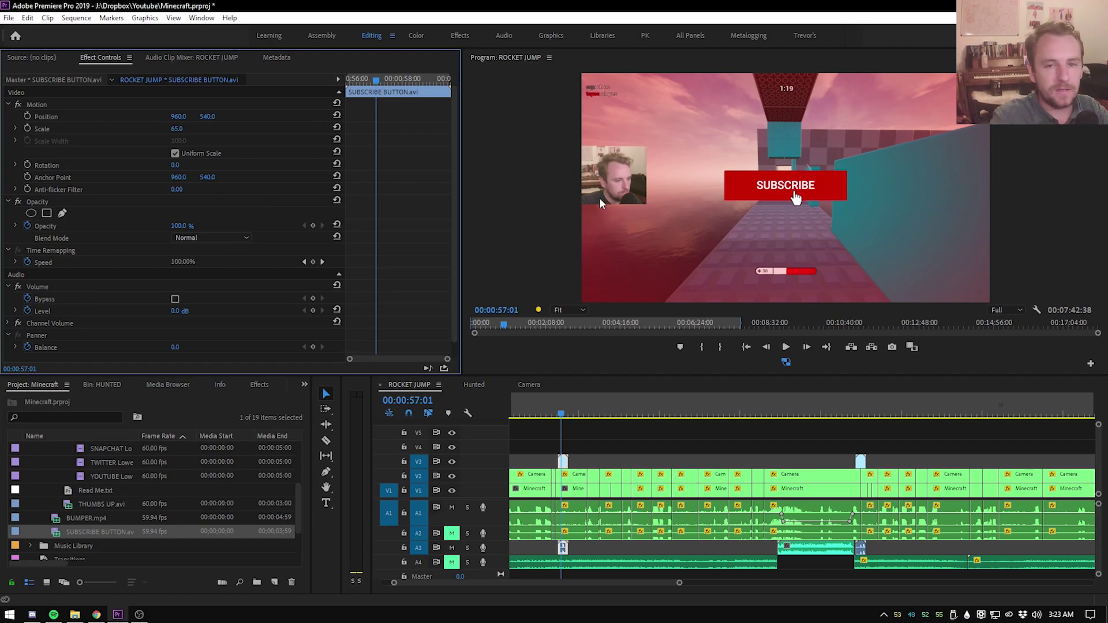
Move the Subscribe overlay toward the lower left, below the webcam, around 380.7, 839.2
click(777, 185)
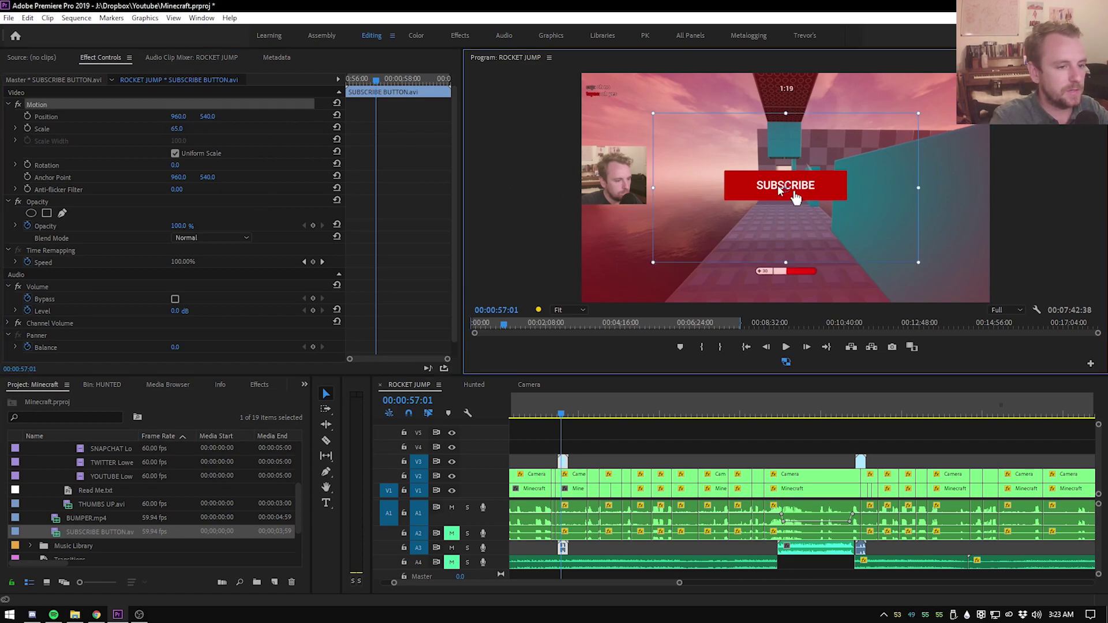
drag(819, 184, 770, 225)
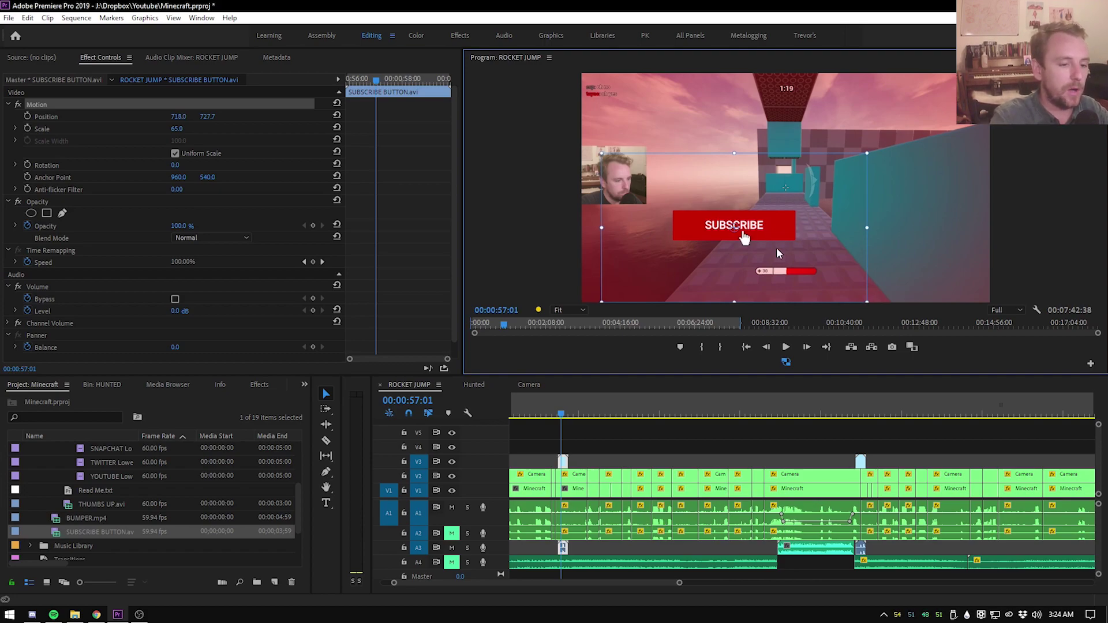
drag(773, 233, 768, 206)
drag(556, 416, 559, 416)
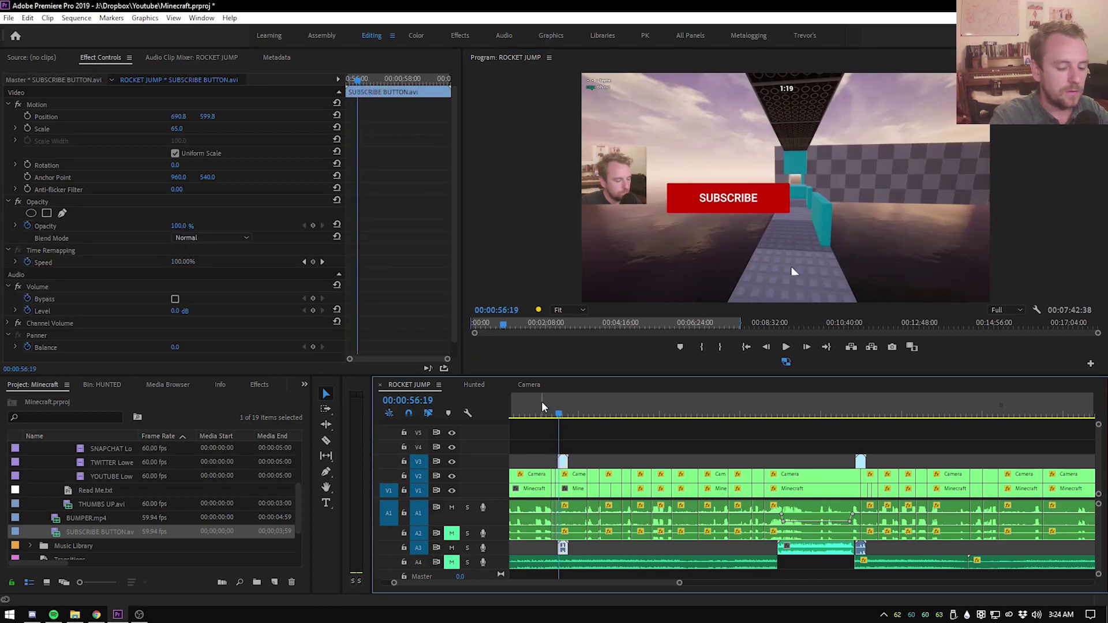
scroll(543, 407, down, 5)
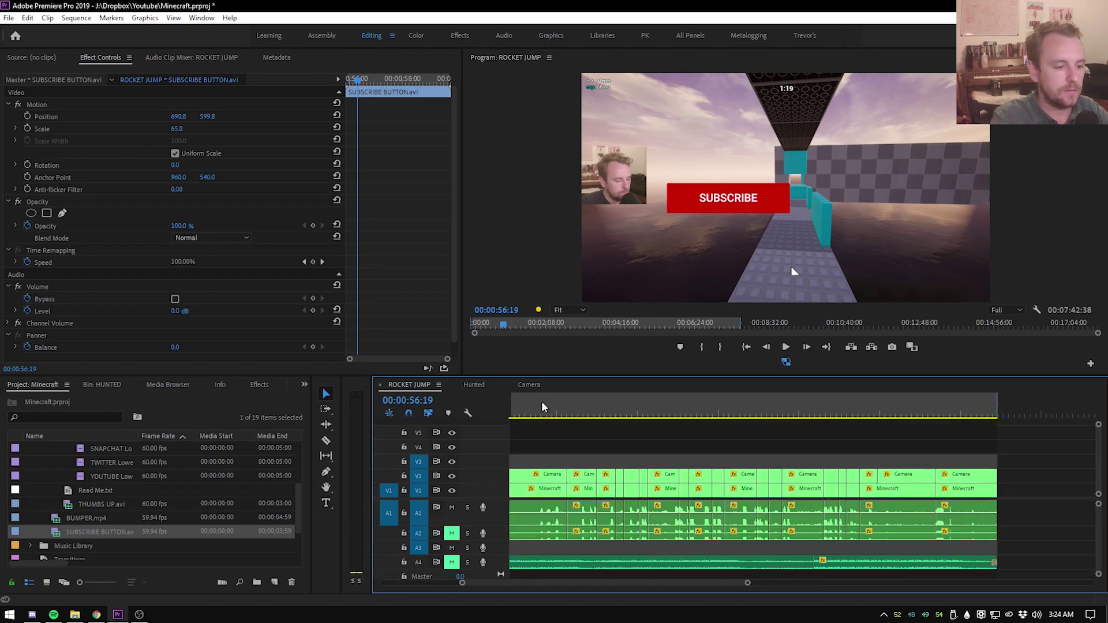
scroll(542, 408, up, 5)
click(559, 404)
key(Left)
key(Left)
key(Left)
key(Left)
key(Left)
key(Left)
key(Left)
key(Left)
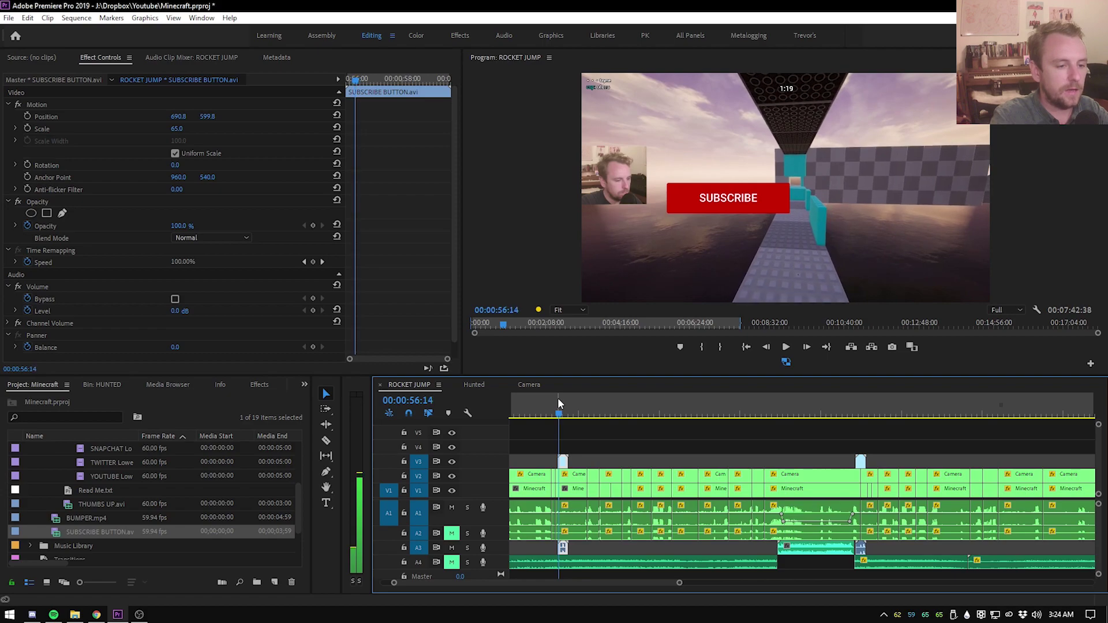
drag(558, 399, 562, 410)
click(737, 192)
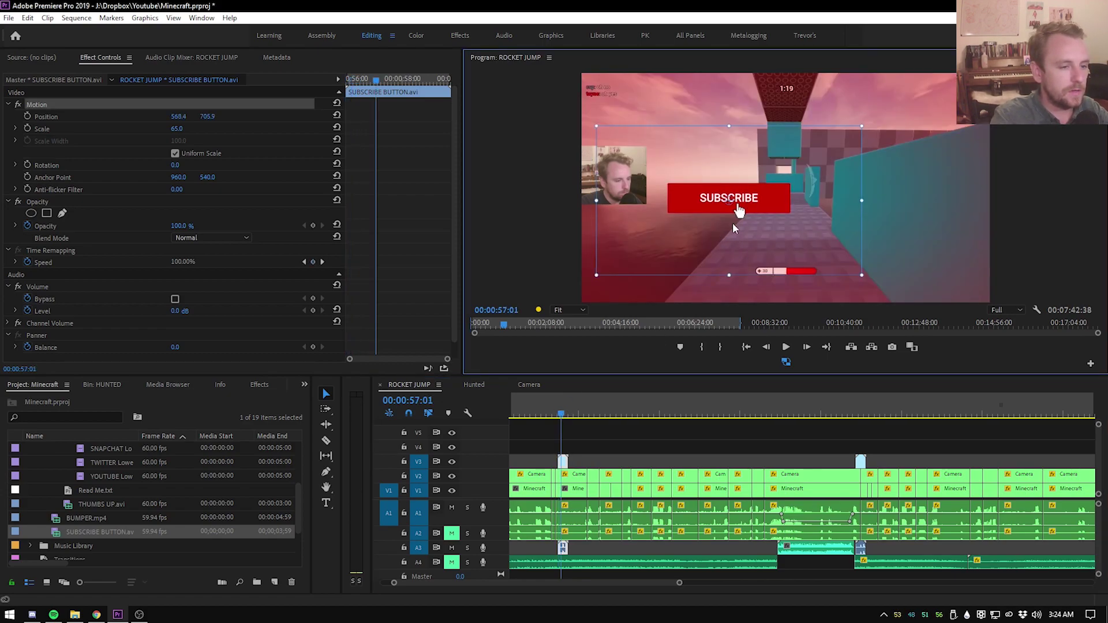
drag(732, 229, 693, 251)
Play back the Subscribe overlay with the Program monitor maximized
key(shift+k)
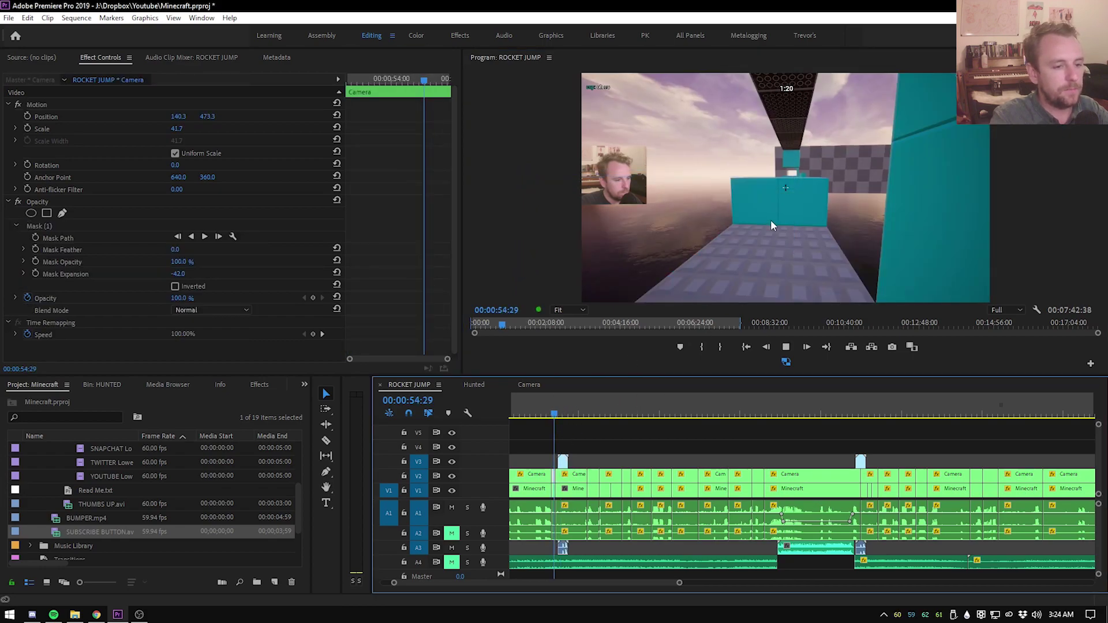
key(grave)
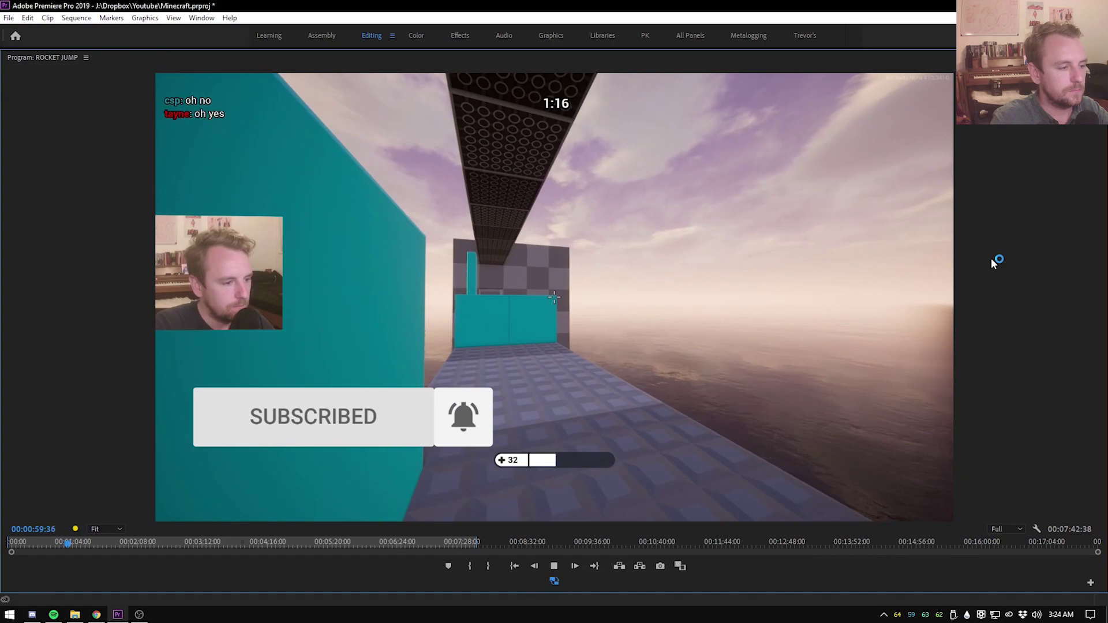
key(space)
key(grave)
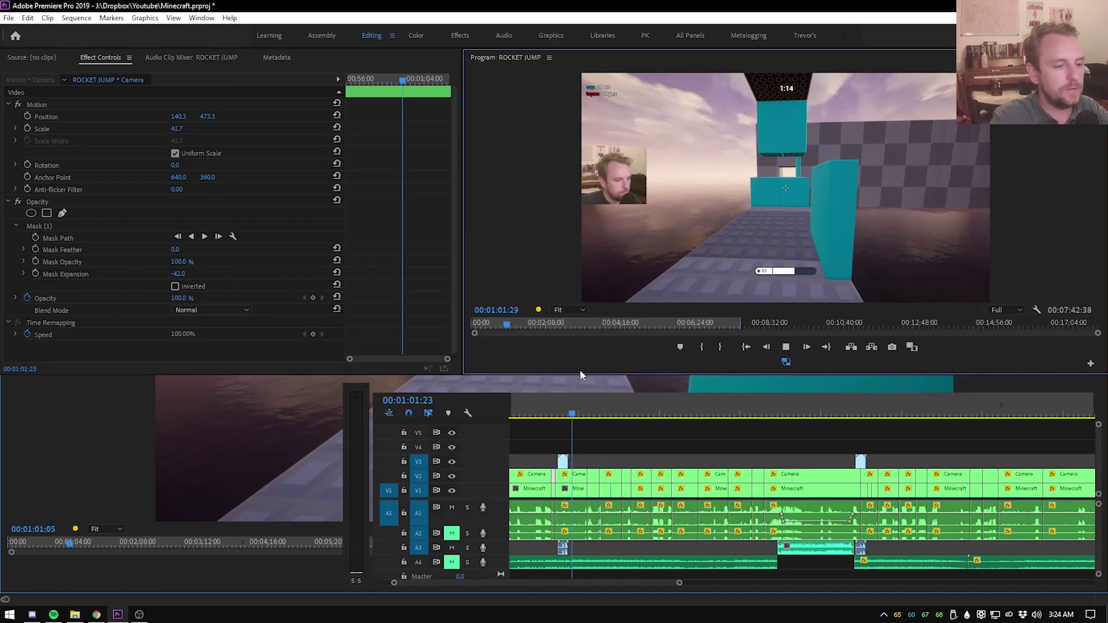
Delete the SUBSCRIBE BUTTON clip and its audio from the sequence
click(558, 407)
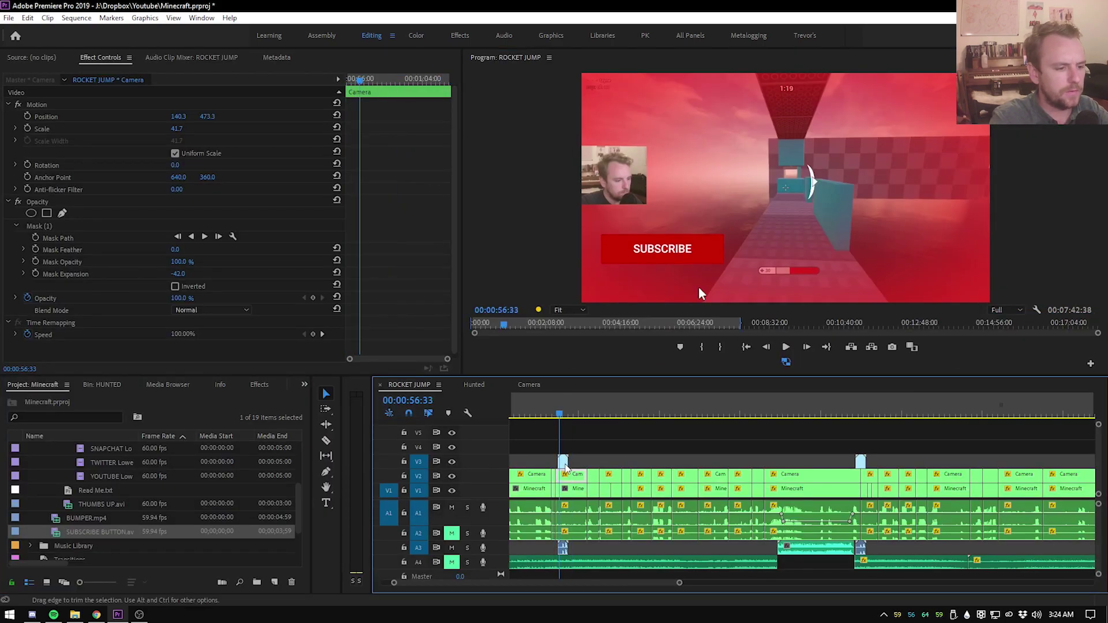
click(563, 462)
key(Delete)
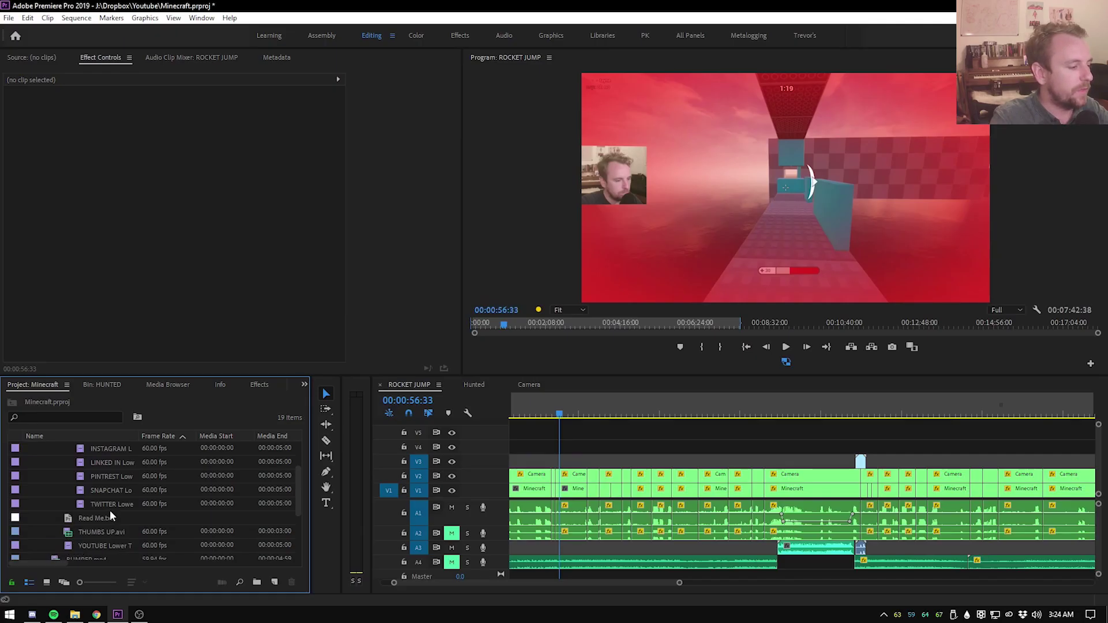
Drop YOUTUBE Lower Third.avi from the LOWER THIRDS folder onto V3 near 56 seconds and scrub its animation
scroll(106, 516, up, 2)
scroll(87, 516, up, 2)
click(85, 475)
scroll(102, 493, down, 3)
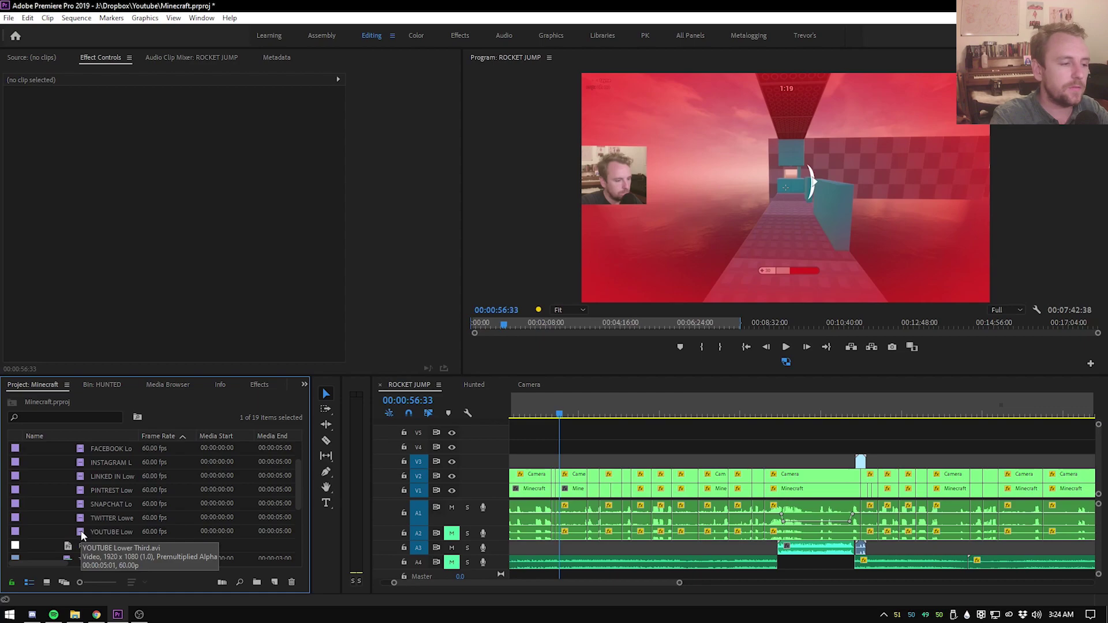
drag(81, 531, 567, 462)
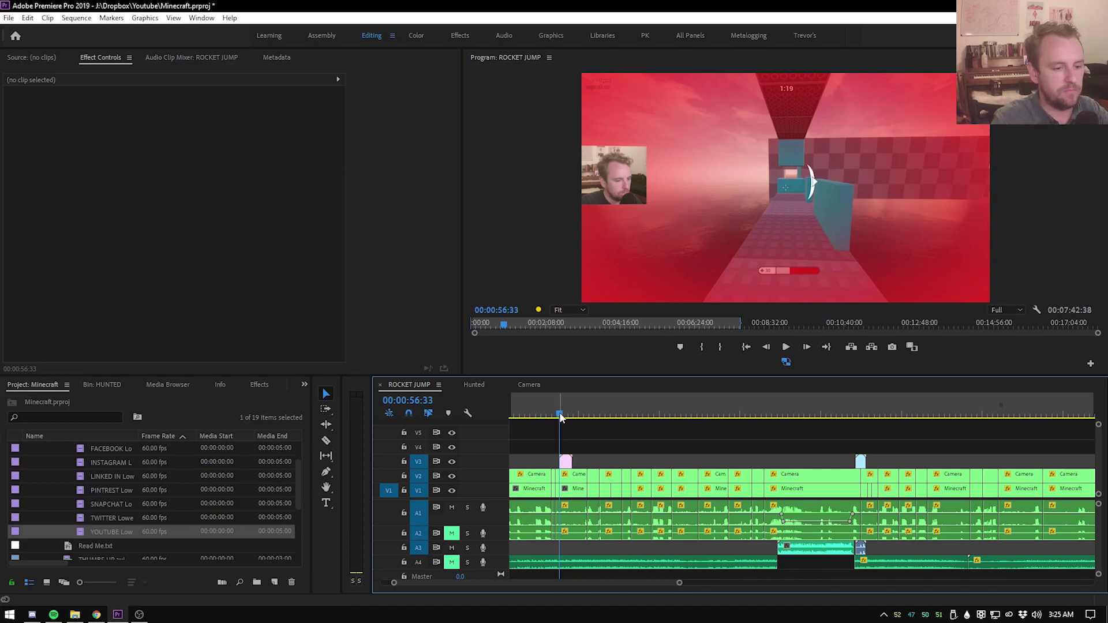
click(579, 471)
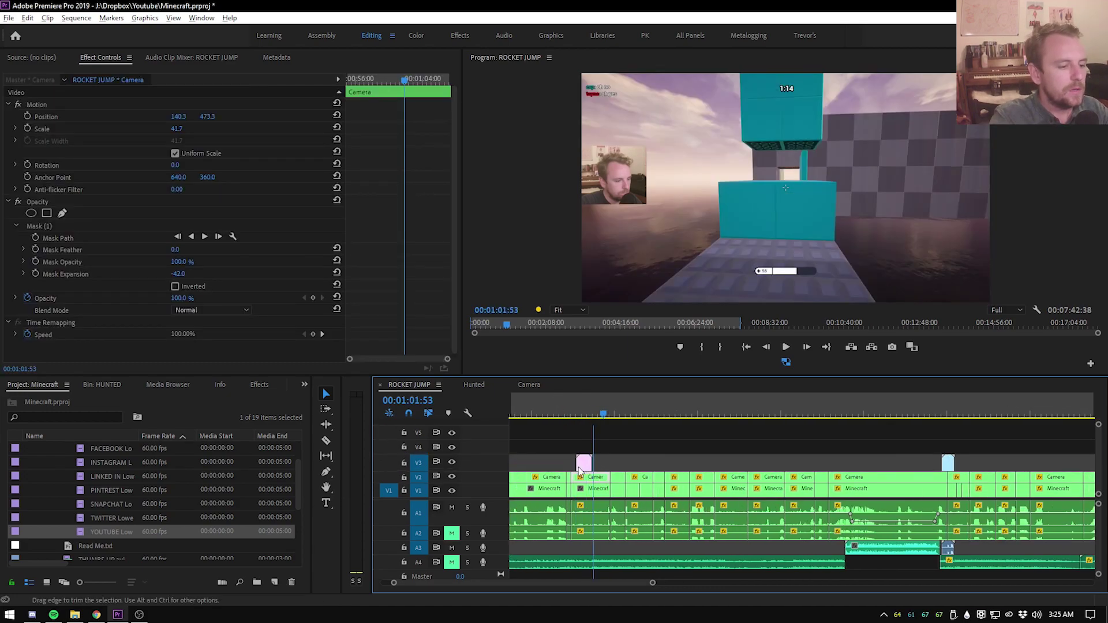
scroll(580, 471, up, 1)
click(580, 414)
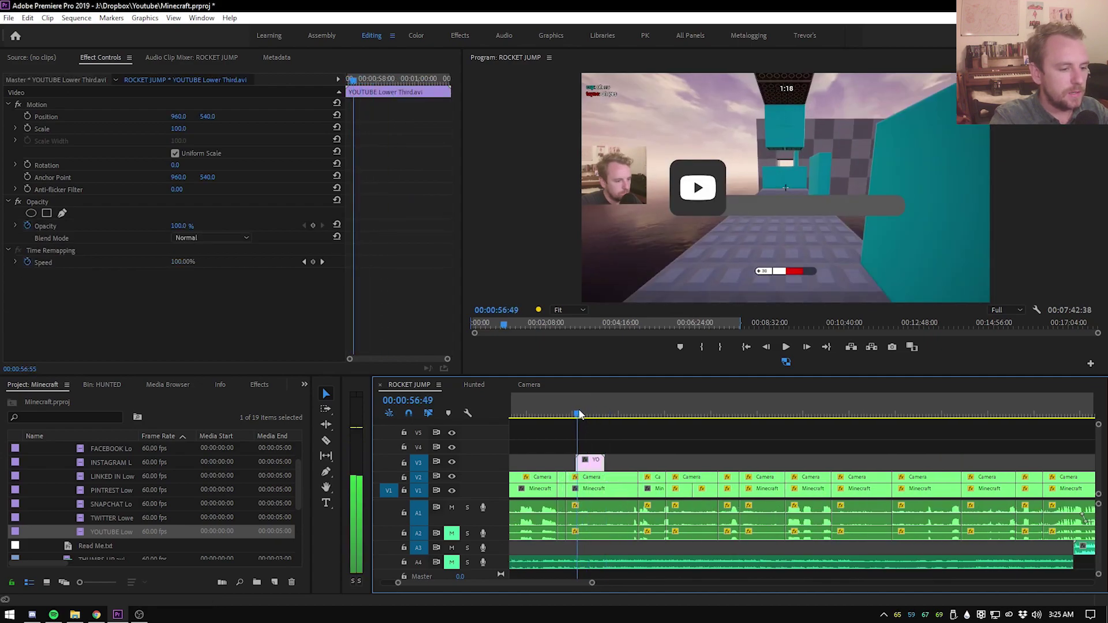
drag(580, 414, 582, 414)
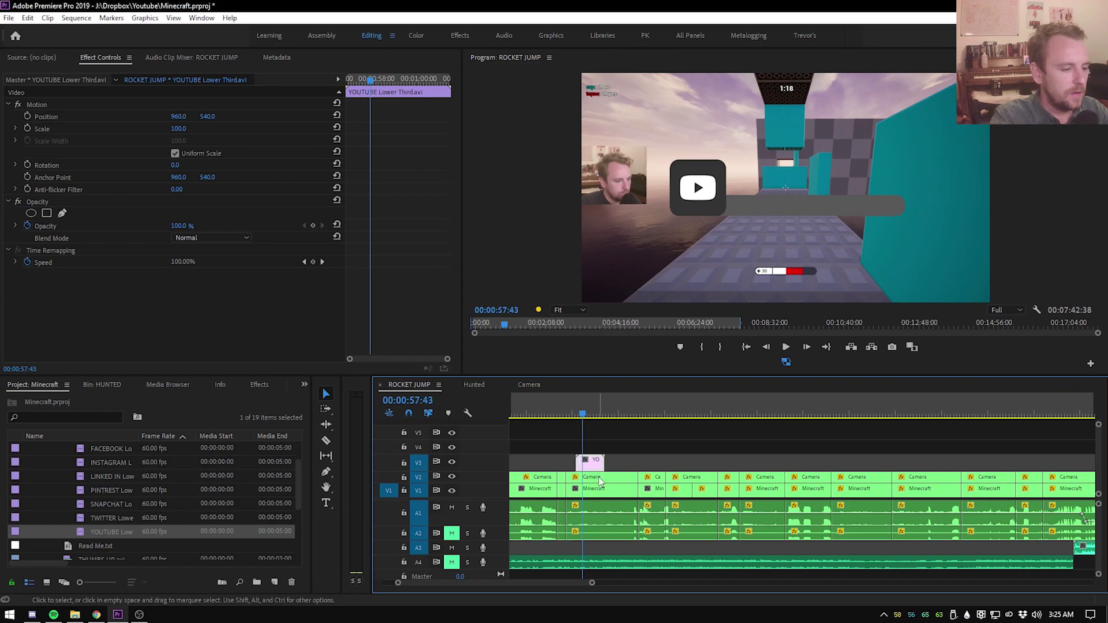
Discard a stray empty text box and set the YouTube lower third's Scale to 80
click(326, 503)
click(733, 199)
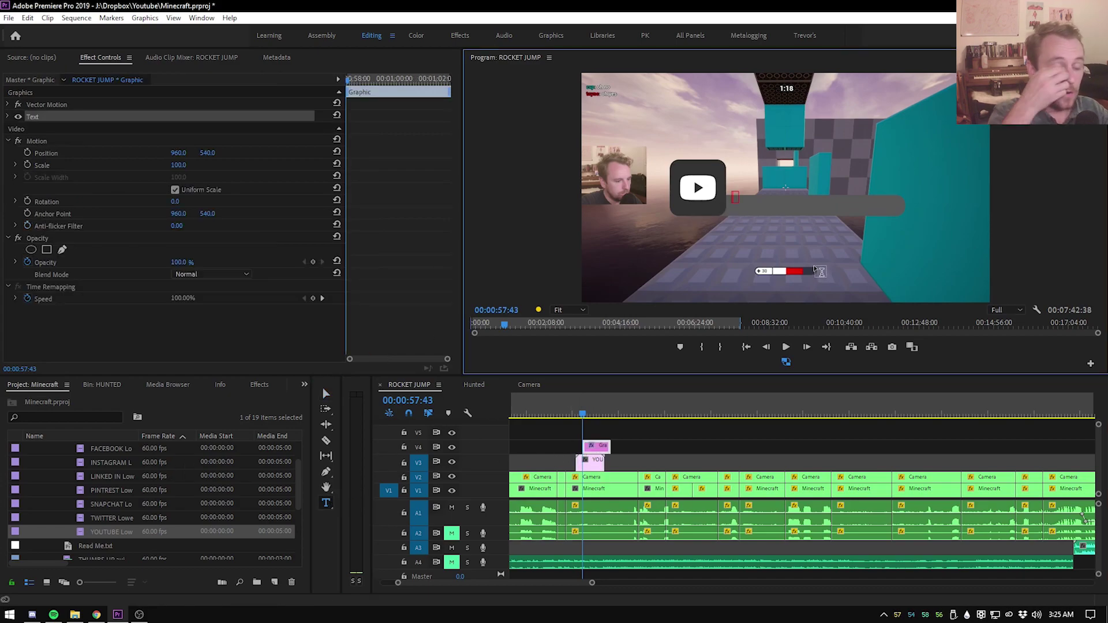
key(ctrl+z)
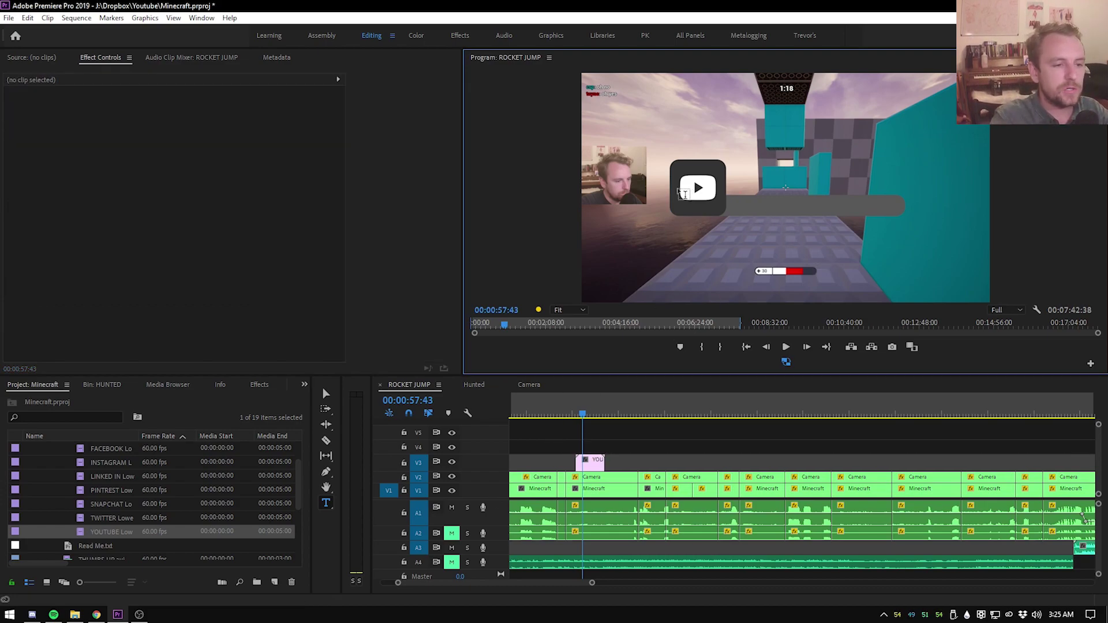
key(v)
click(592, 461)
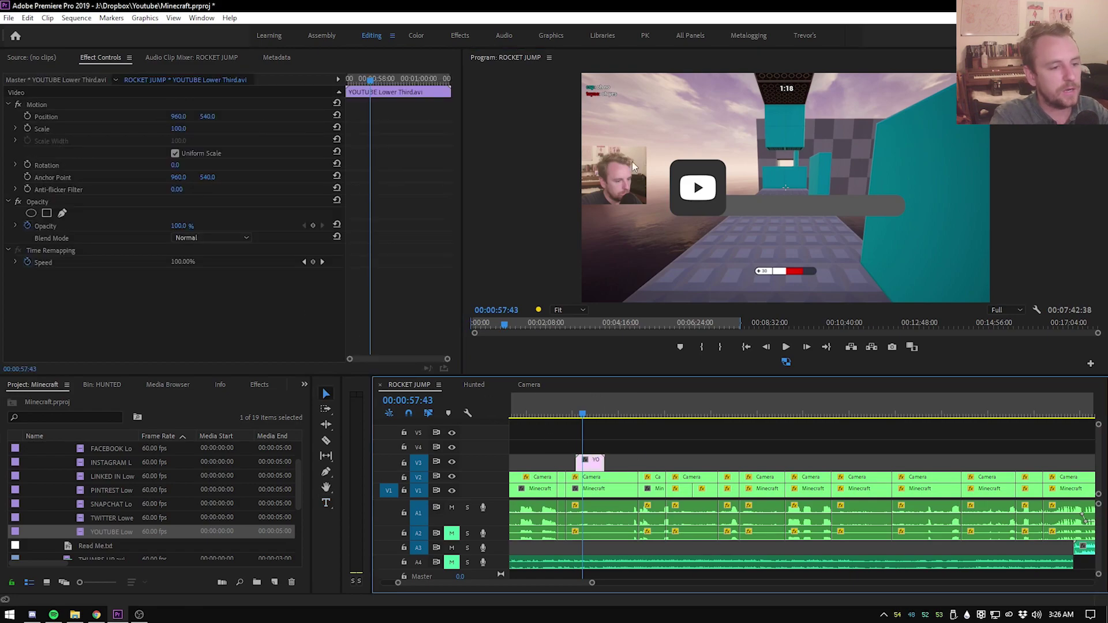
click(182, 128)
text(80)
key(Return)
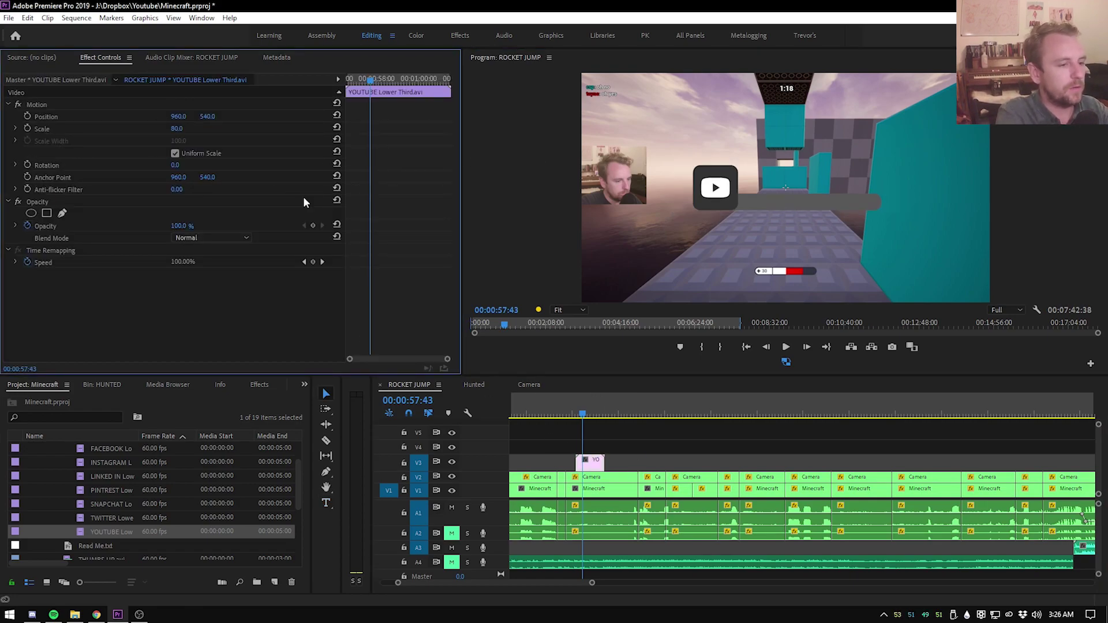
Move the lower third to the lower left and add a new text box beside the logo
click(721, 202)
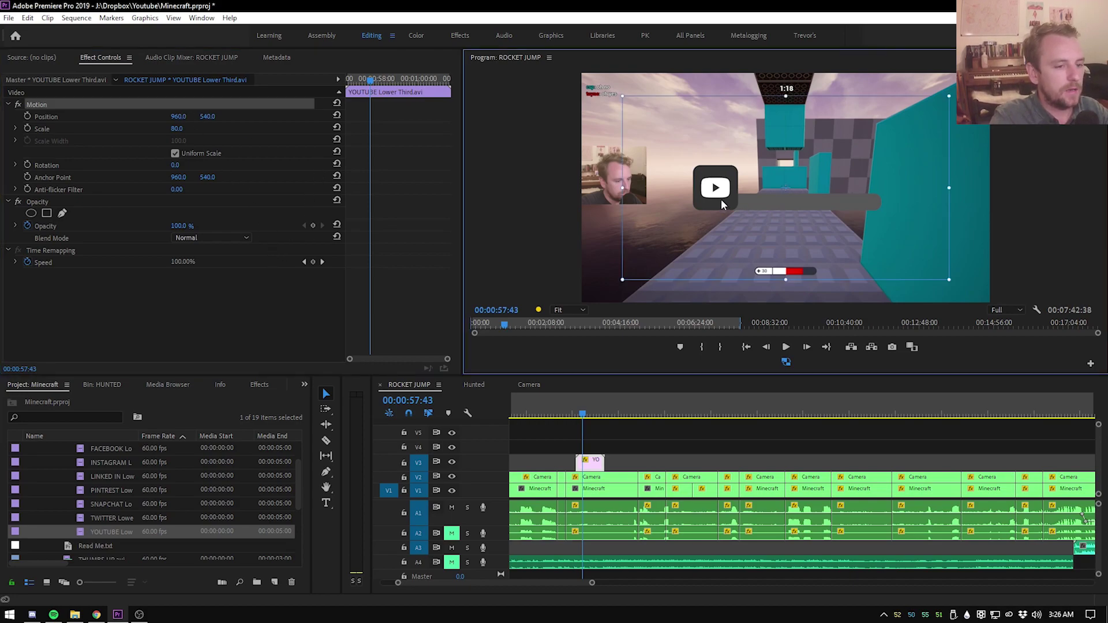
drag(741, 198, 667, 270)
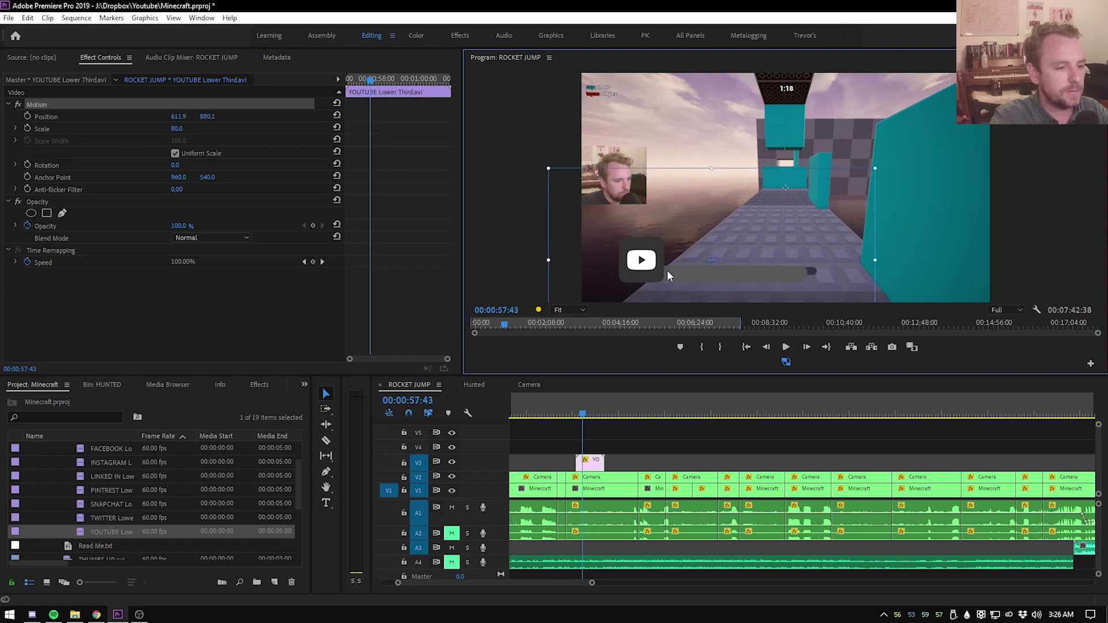
click(203, 331)
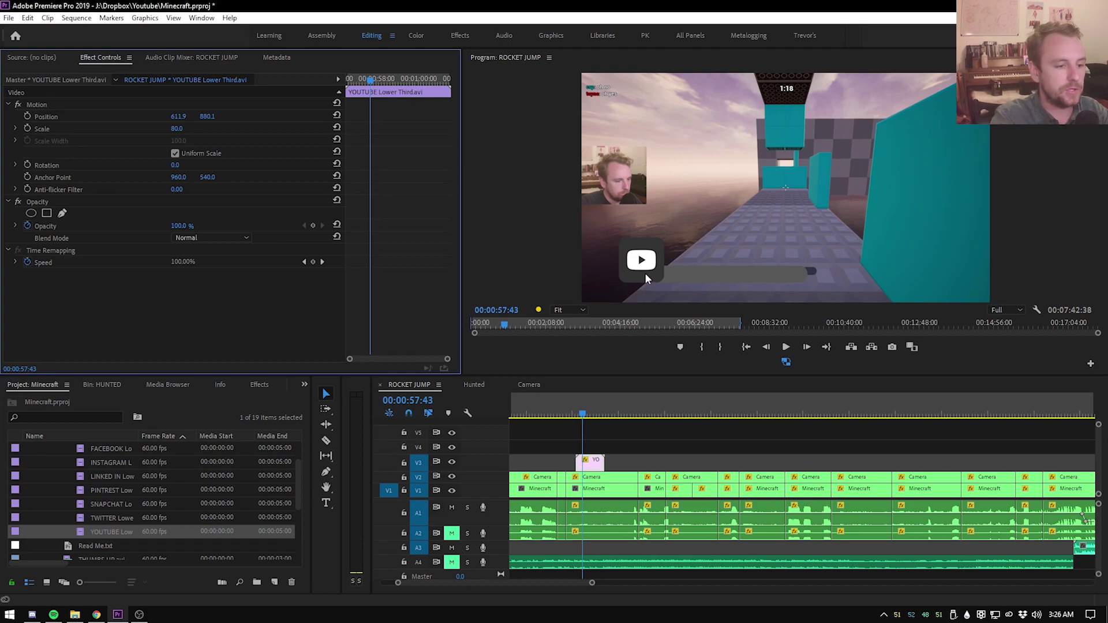
click(327, 503)
click(683, 271)
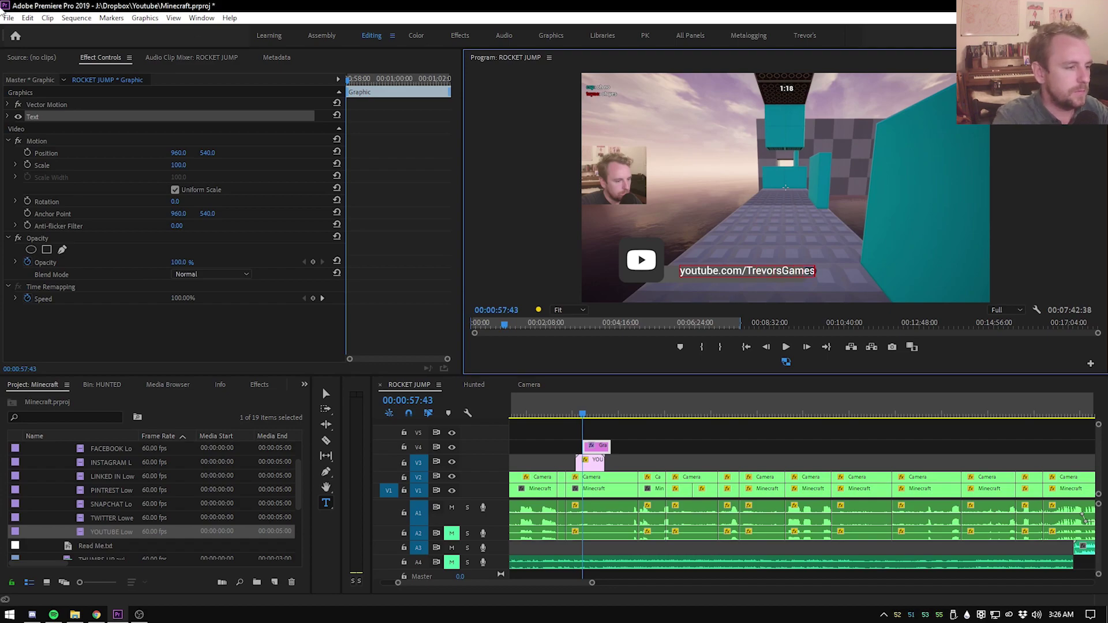
Nudge the youtube.com/TrevorsGames text beside the YouTube logo and check it full-size
click(8, 106)
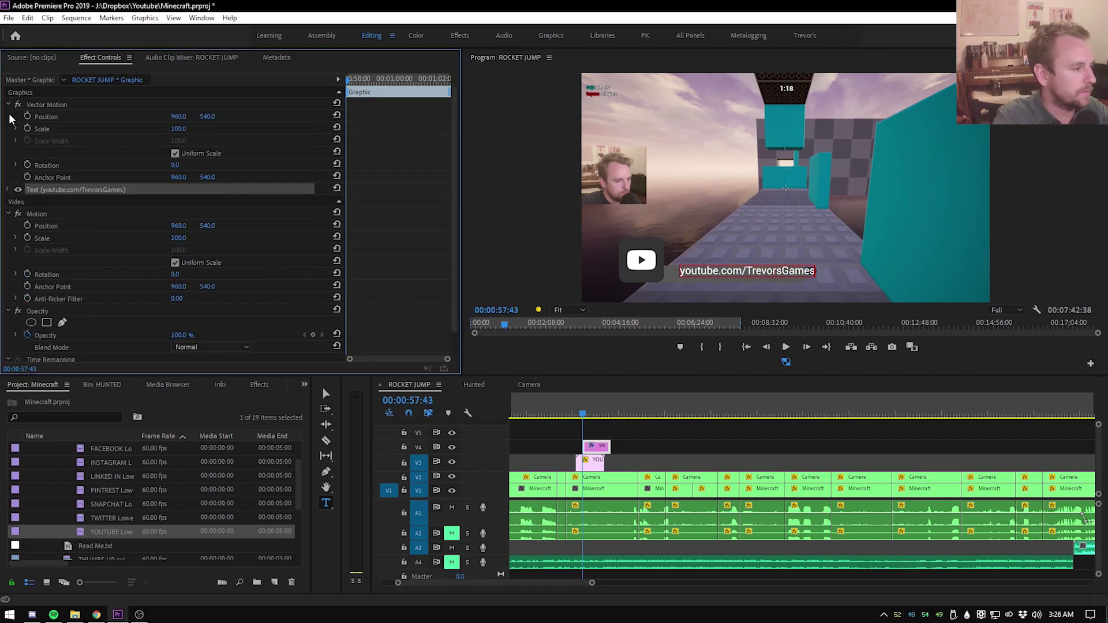
click(8, 191)
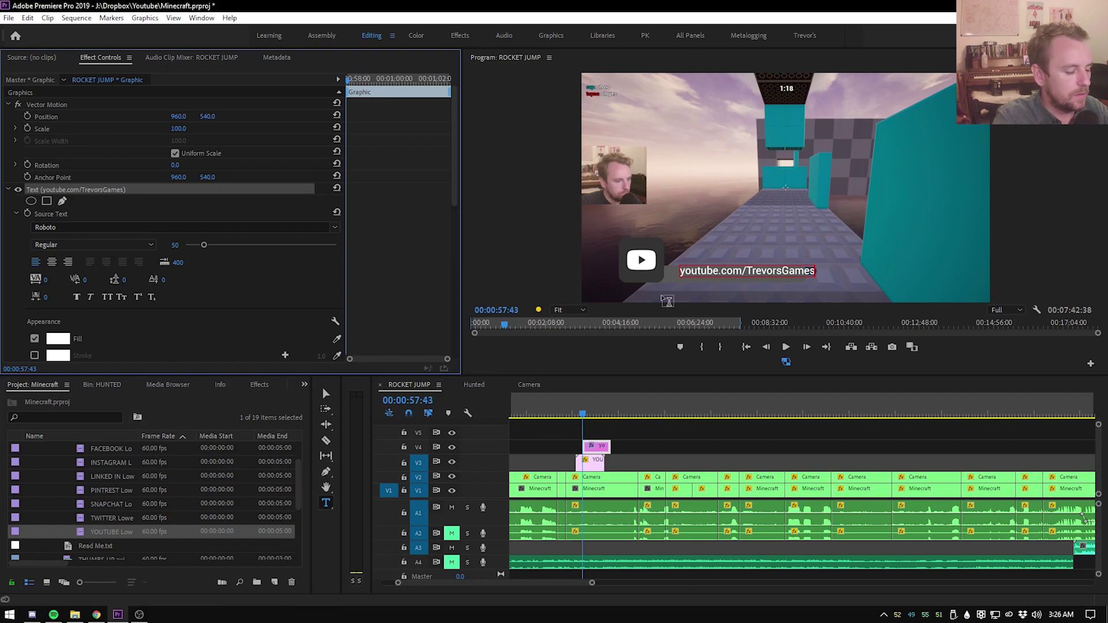
click(326, 394)
drag(704, 275, 694, 279)
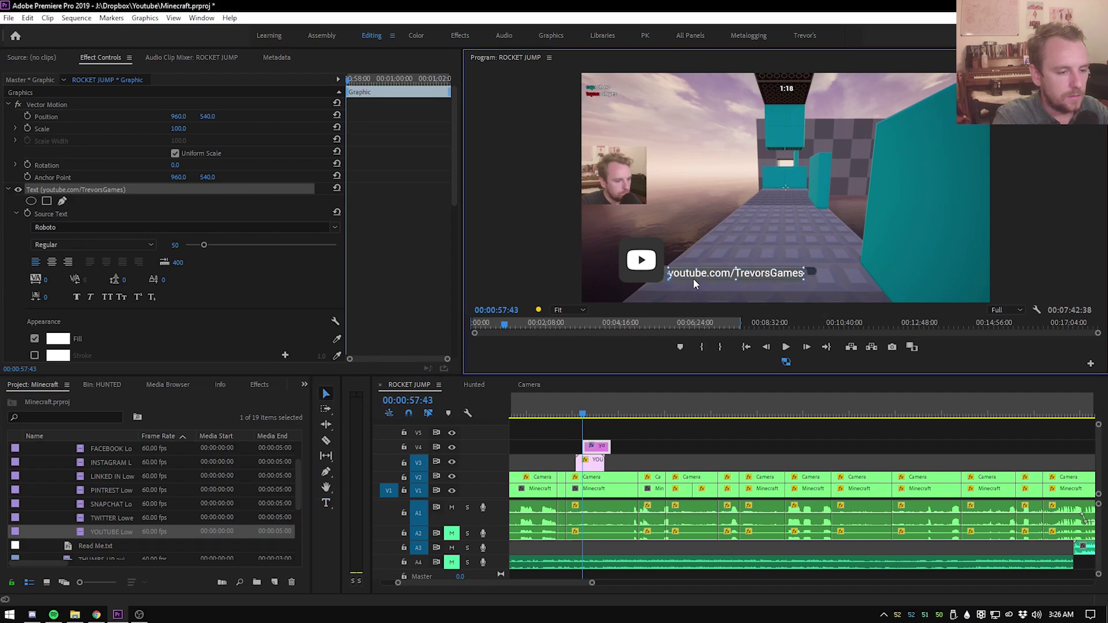
key(grave)
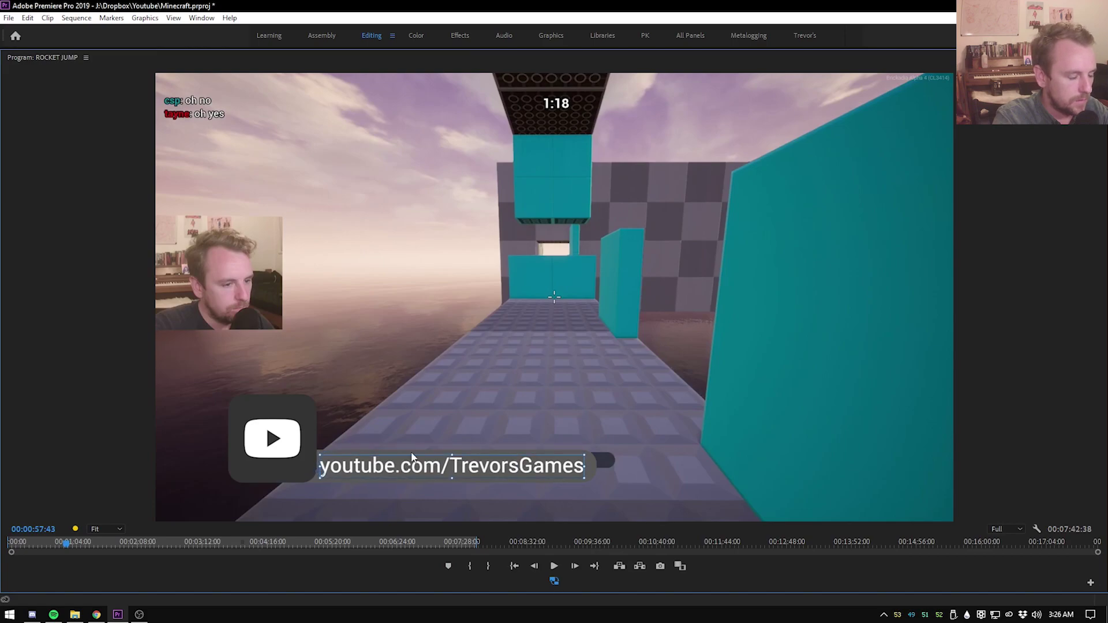
key(grave)
Trim the V4 youtube.com text clip's end so it finishes before the lower third clip
click(650, 428)
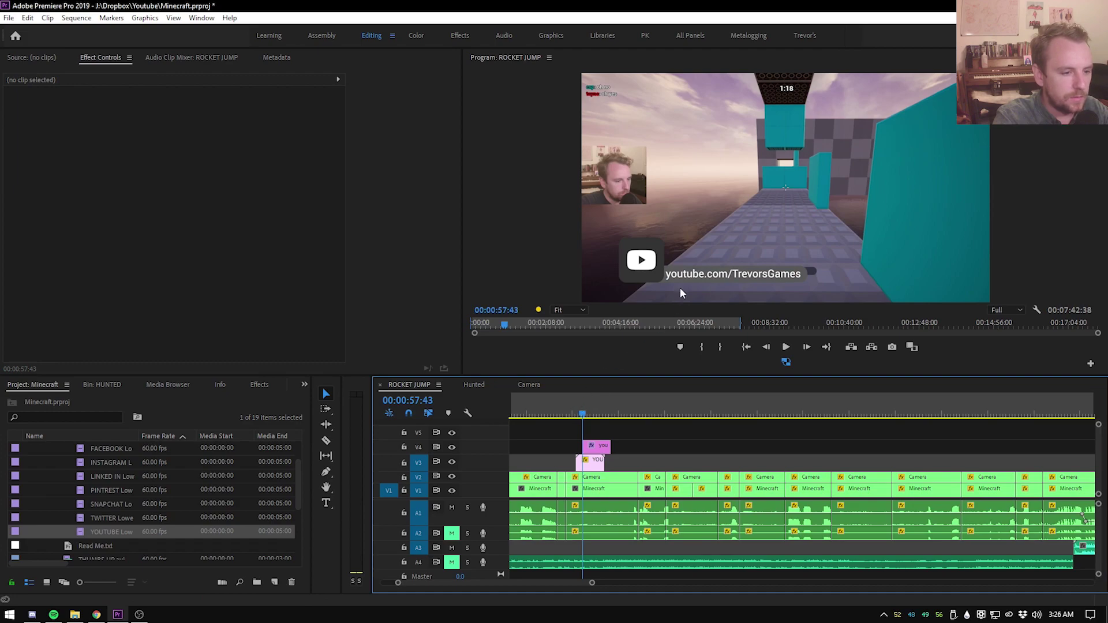
drag(579, 414, 597, 417)
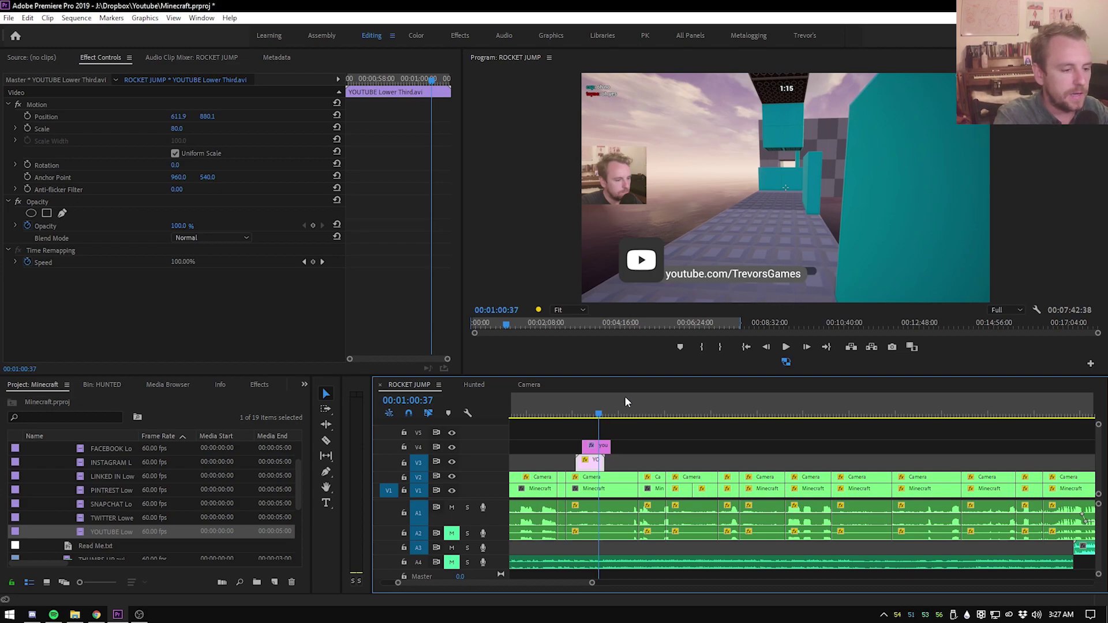
click(604, 448)
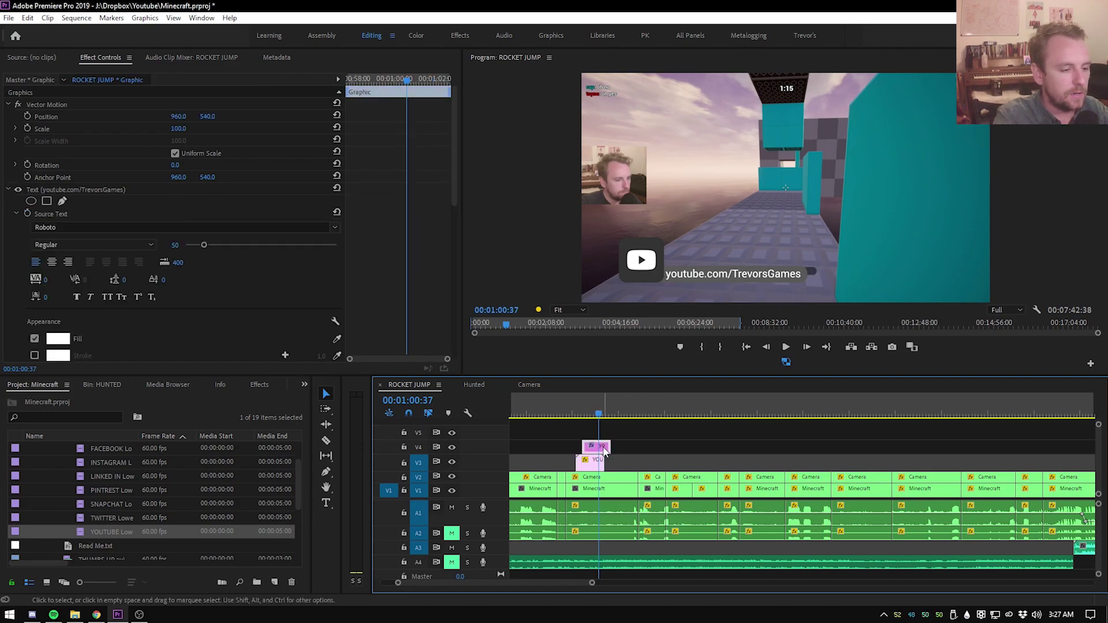
drag(608, 448, 597, 449)
key(=)
key(=)
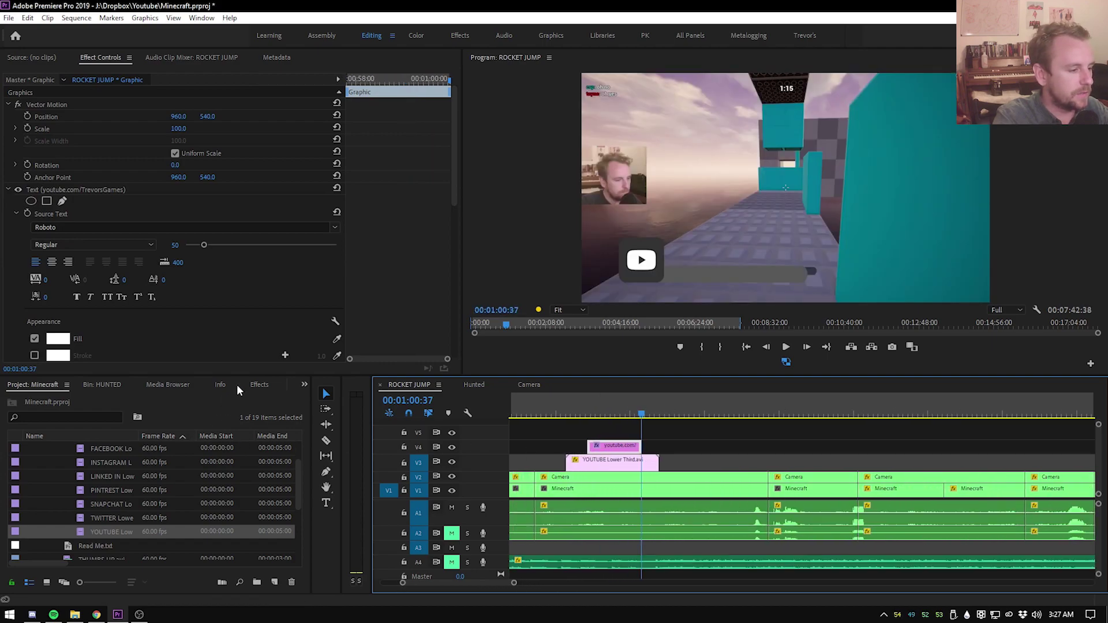
Add Cross Dissolve transitions to both ends of the youtube.com text clip and play them back
click(243, 385)
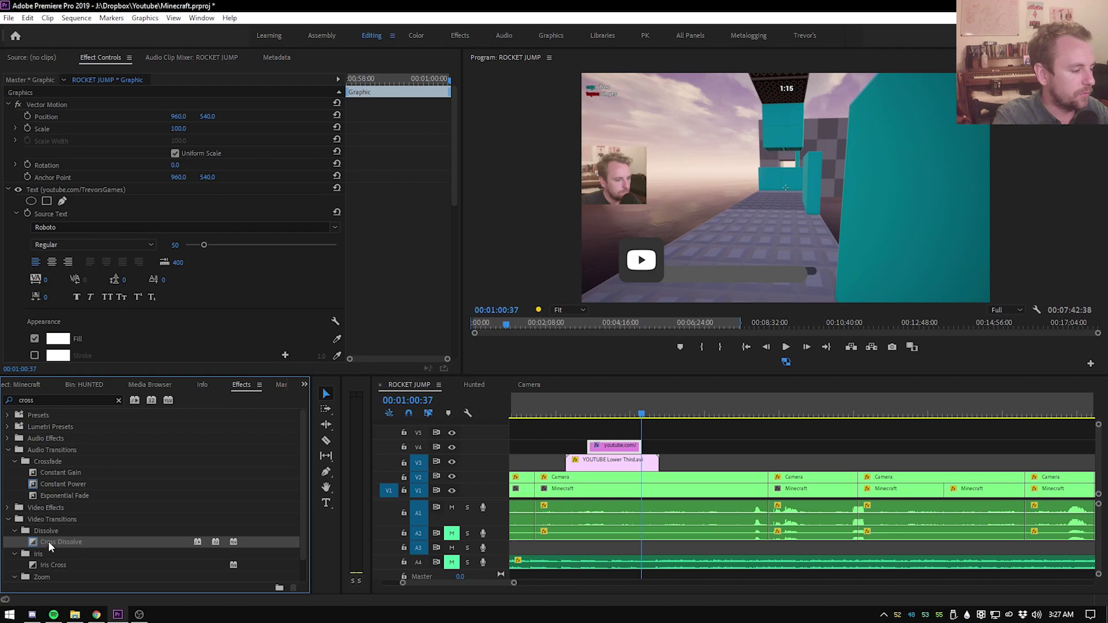
click(57, 400)
key(BackSpace)
text(s)
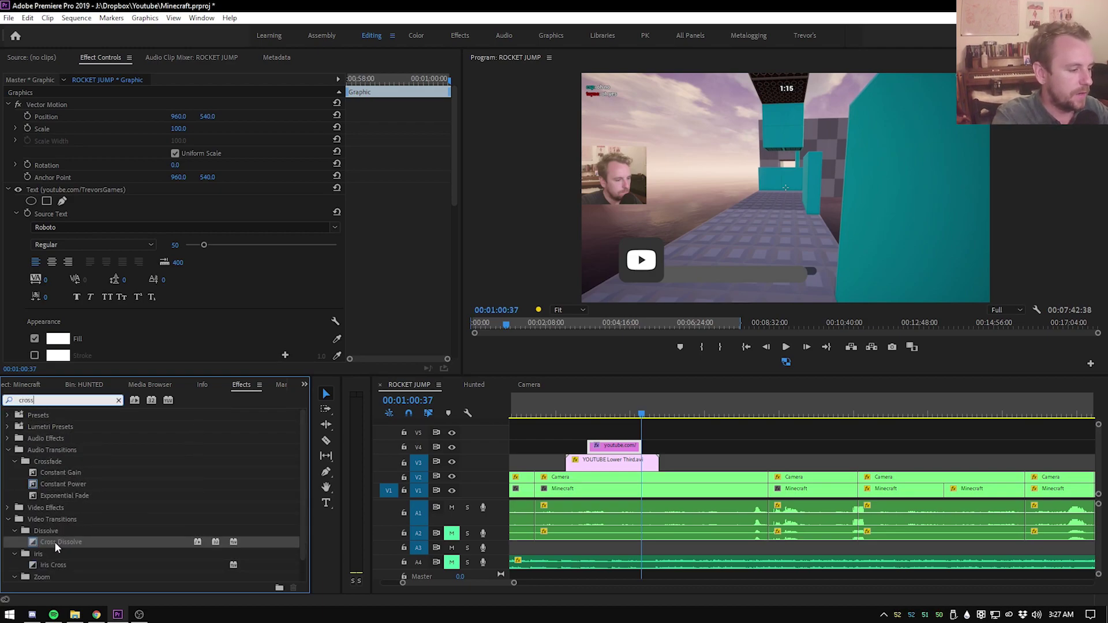
drag(57, 547, 638, 446)
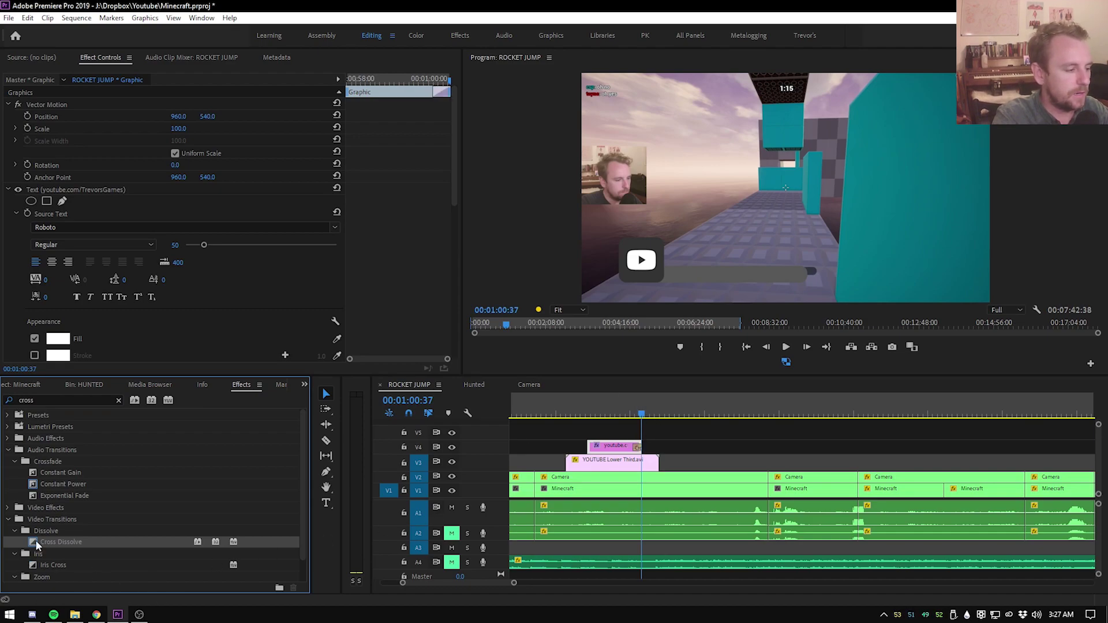
drag(42, 543, 591, 447)
click(557, 414)
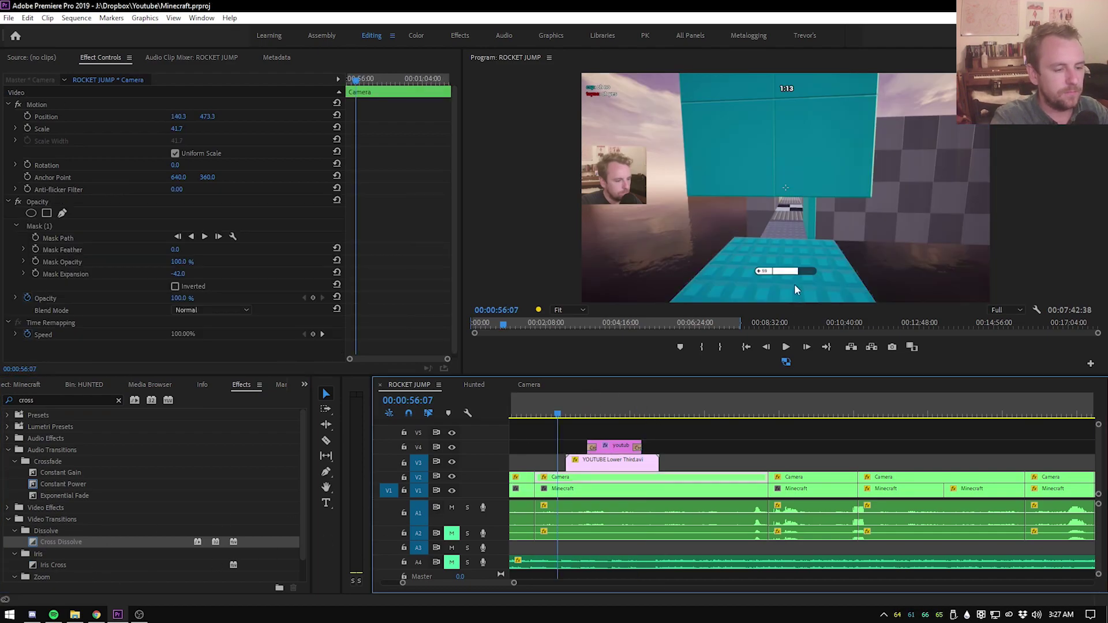
drag(577, 406, 563, 402)
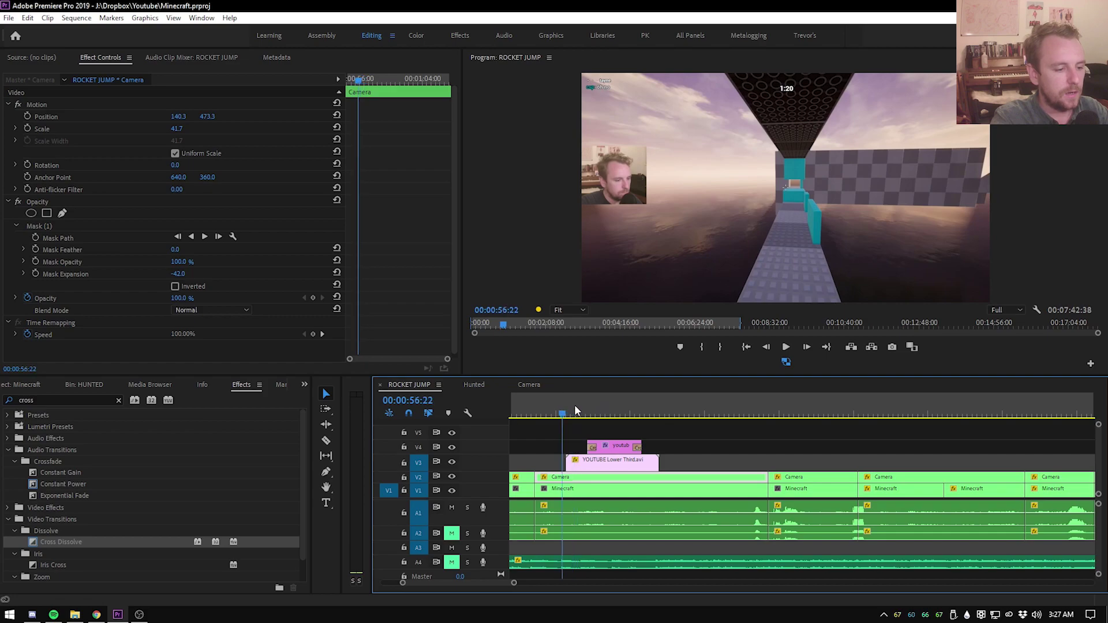
key(space)
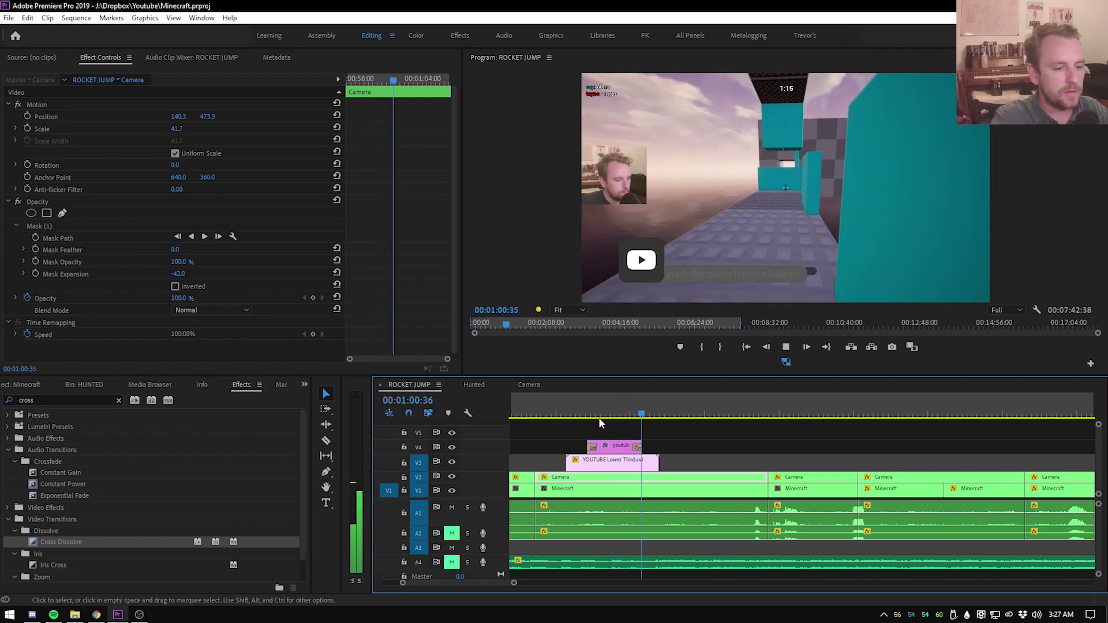
key(space)
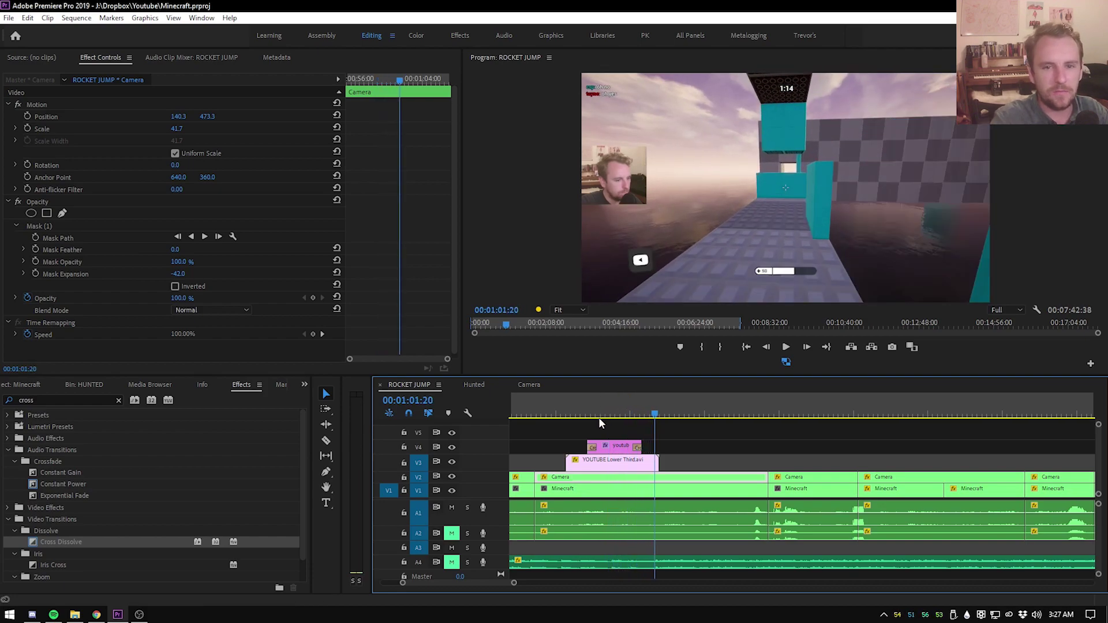
click(669, 404)
key(minus)
key(minus)
key(minus)
key(minus)
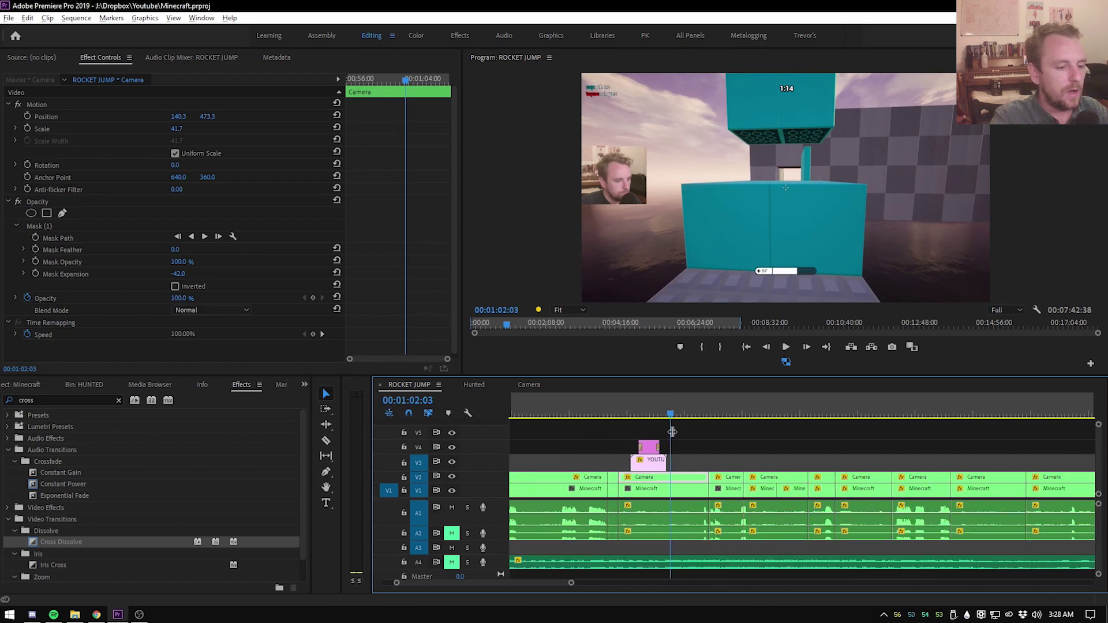
key(minus)
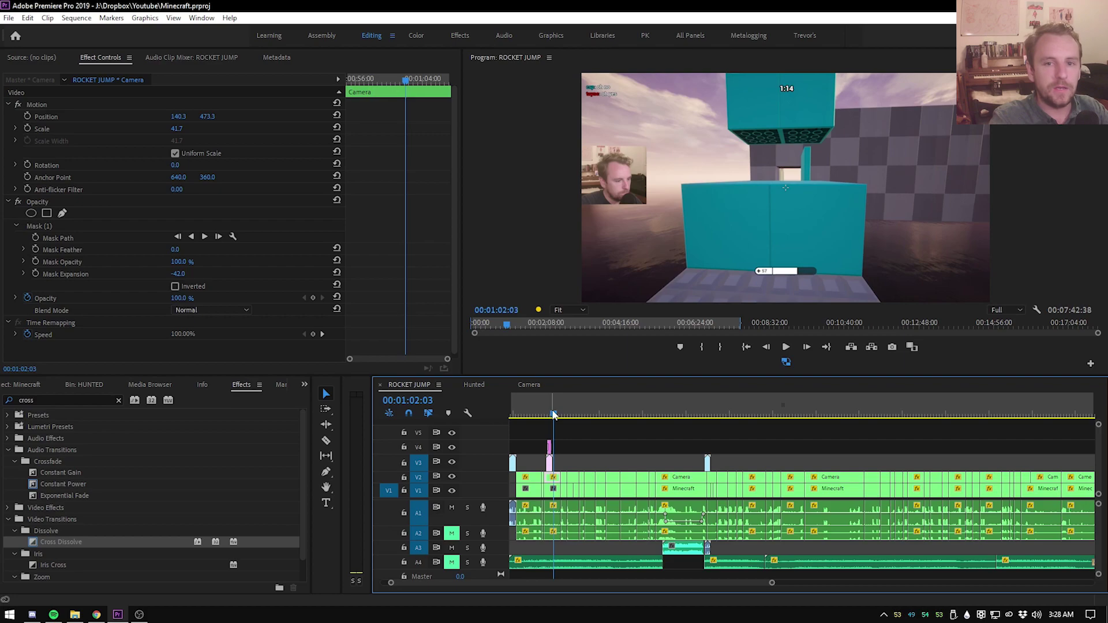
drag(552, 414, 548, 417)
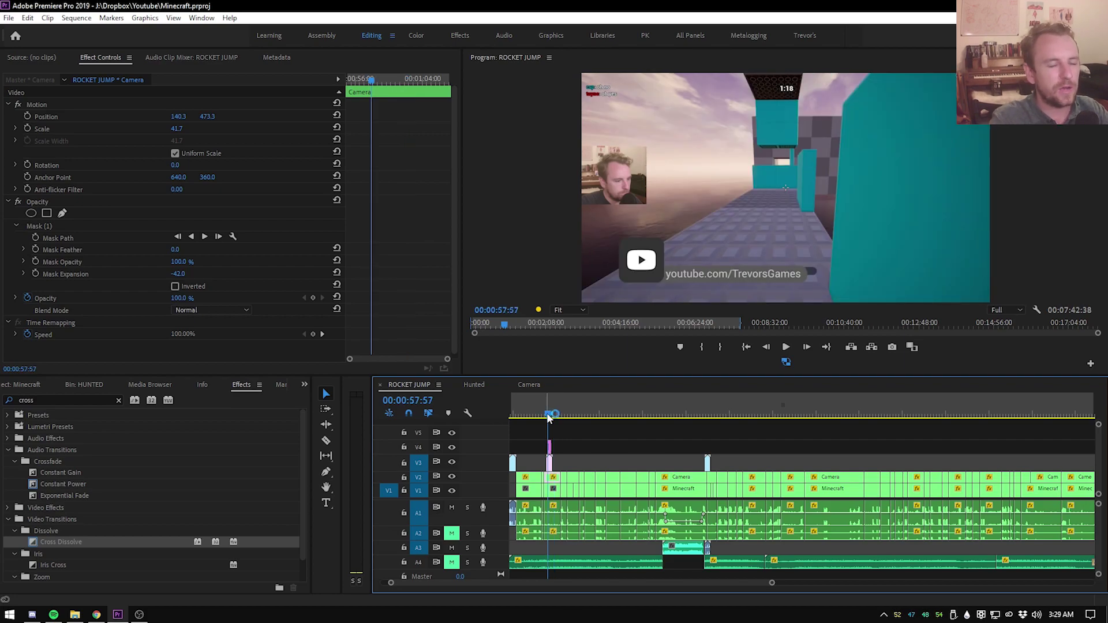